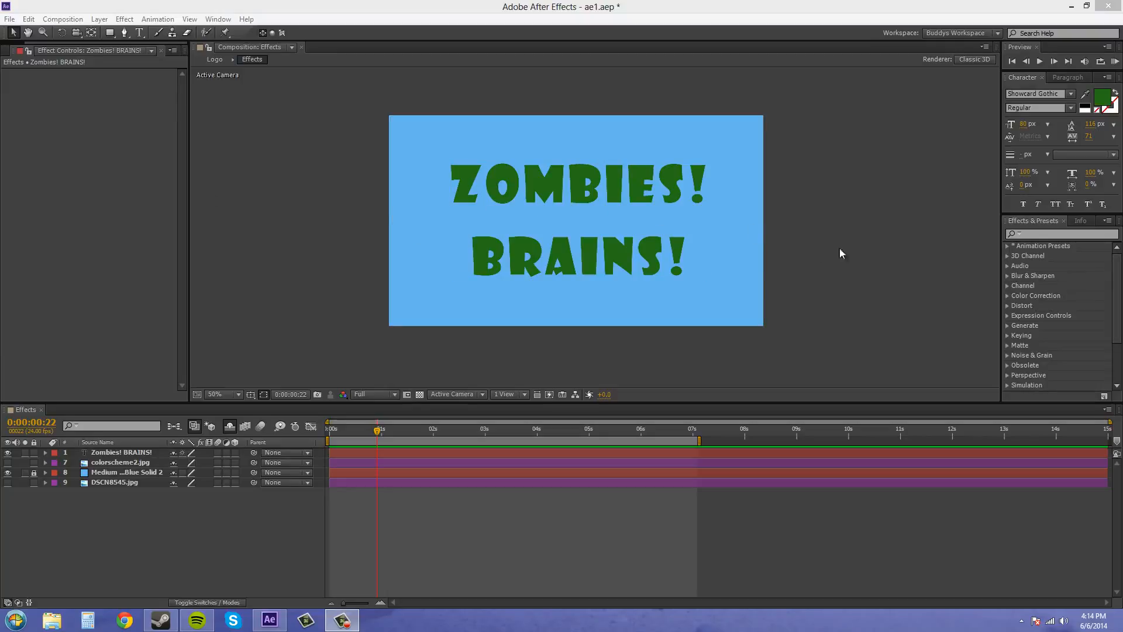
- Apply the Blur_Bulge user preset to the "Zombies! BRAINS!" text layer
click(1010, 249)
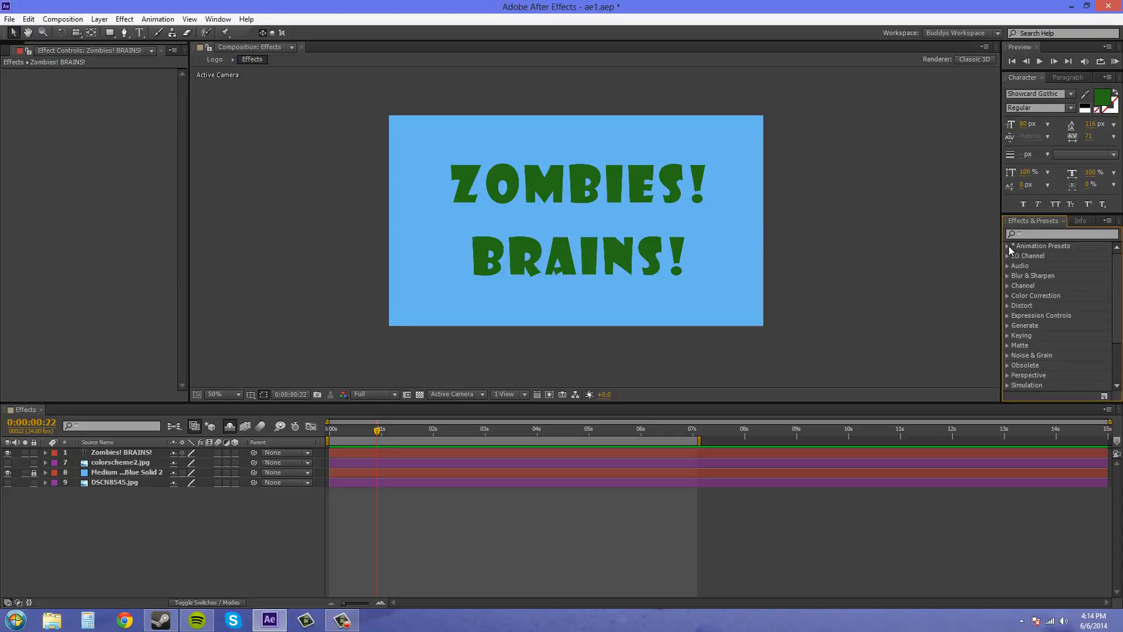
click(1008, 247)
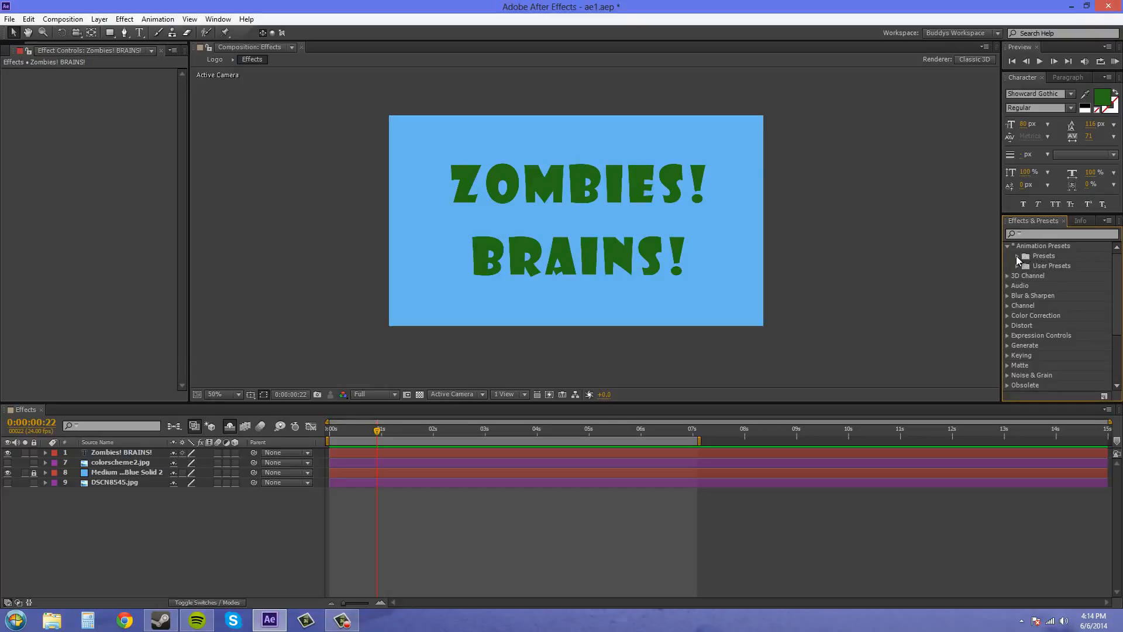
click(1018, 256)
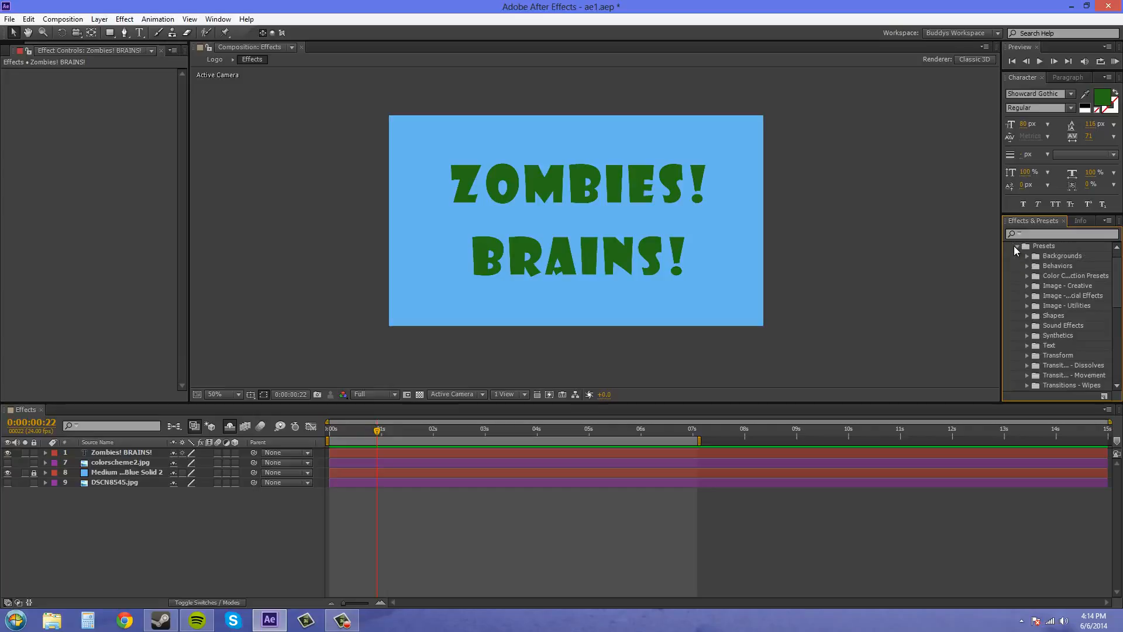
click(1017, 246)
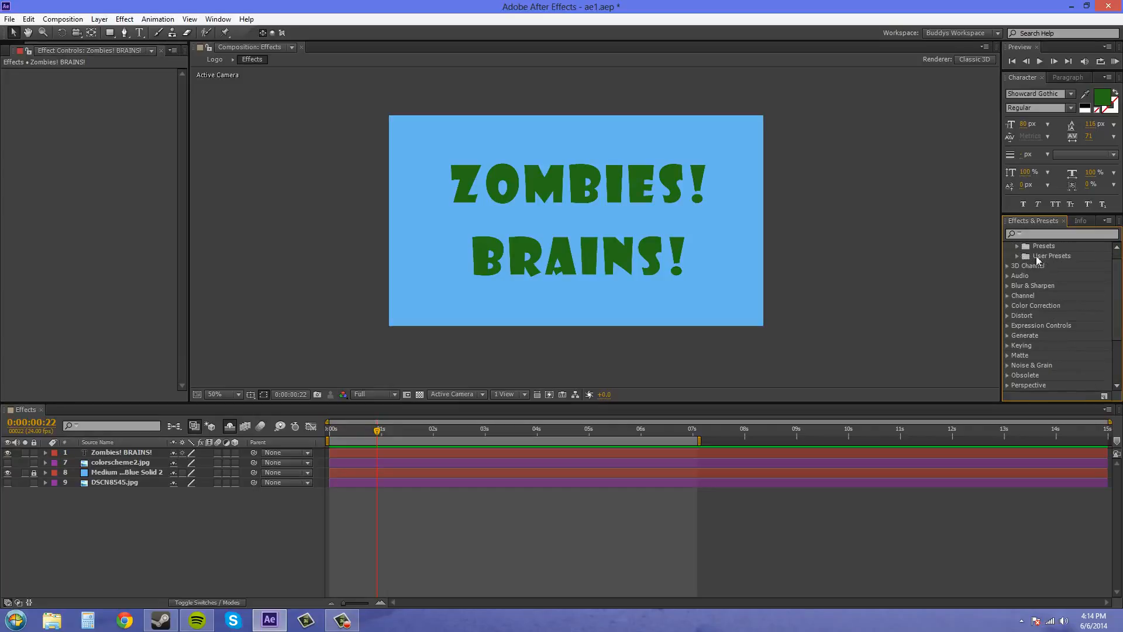
click(1018, 257)
click(1059, 268)
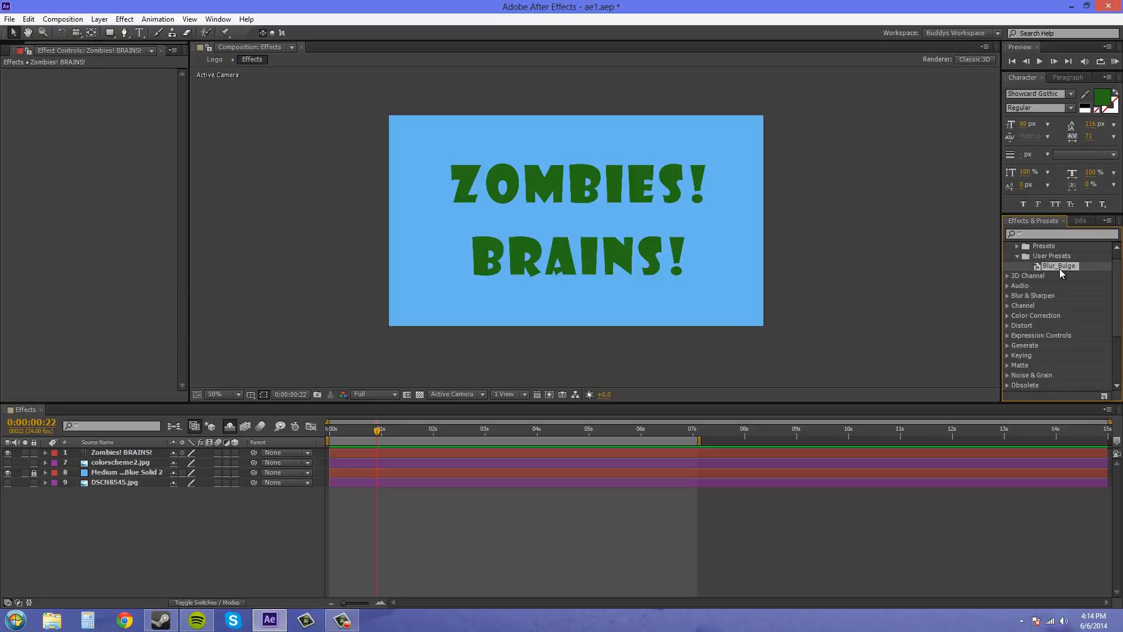
drag(1012, 265, 580, 261)
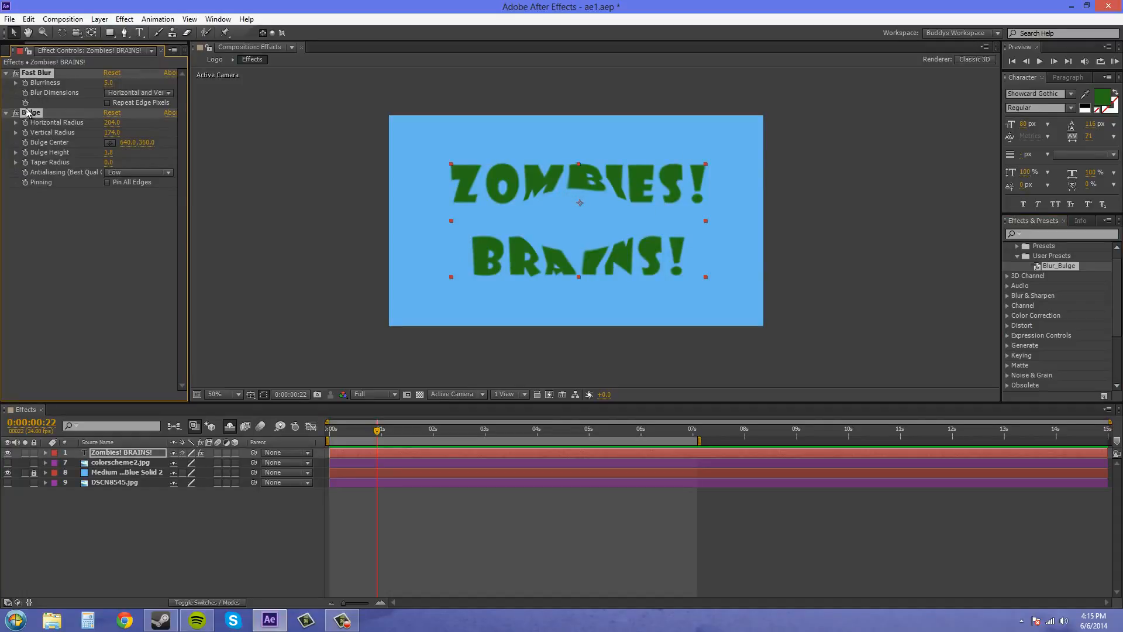
- Delete the Bulge and Fast Blur effects from the text layer
click(108, 296)
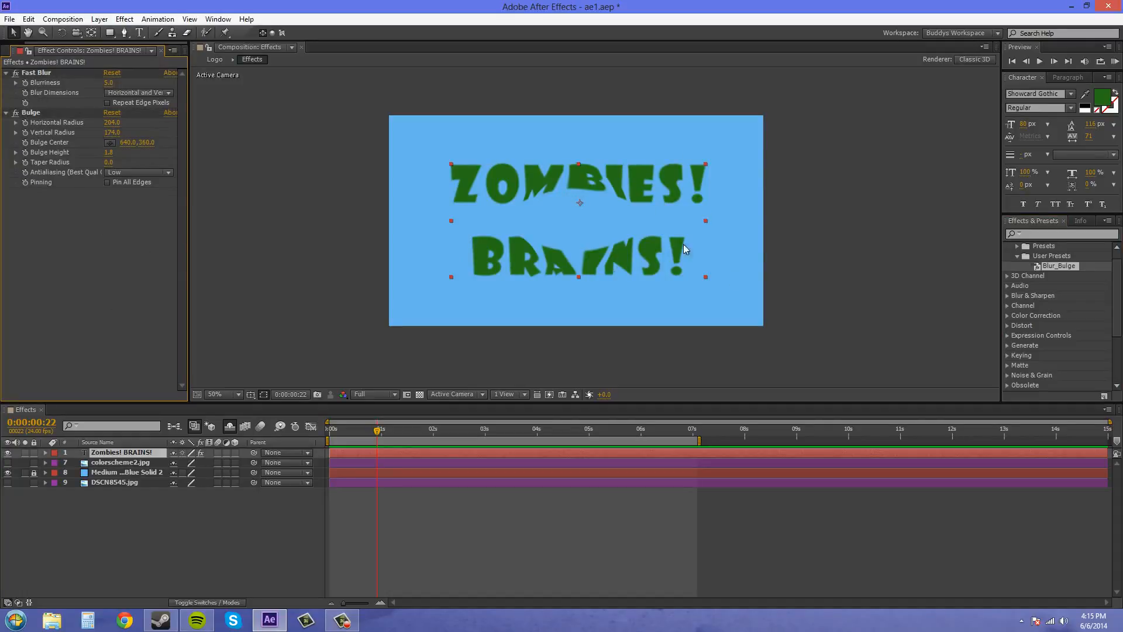
click(22, 111)
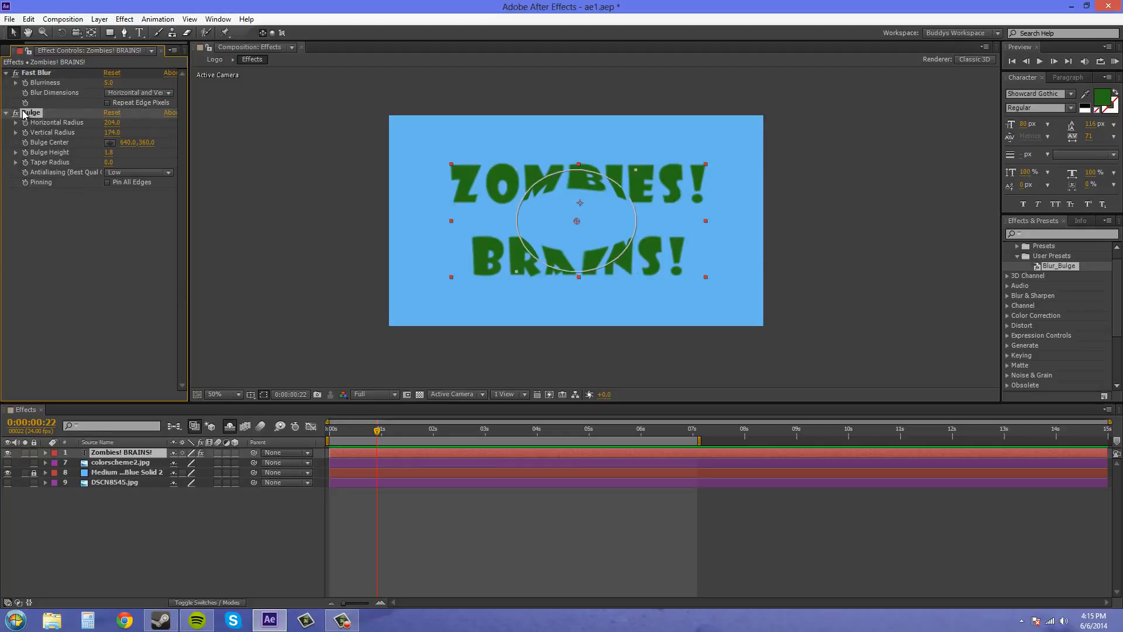
key(Delete)
click(40, 72)
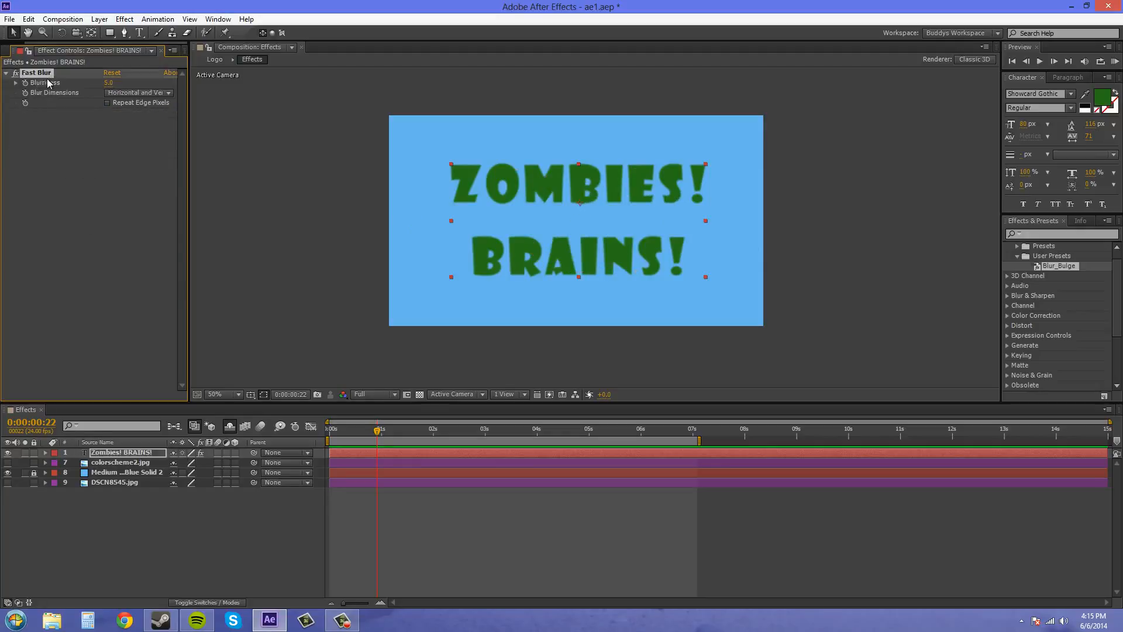
key(Delete)
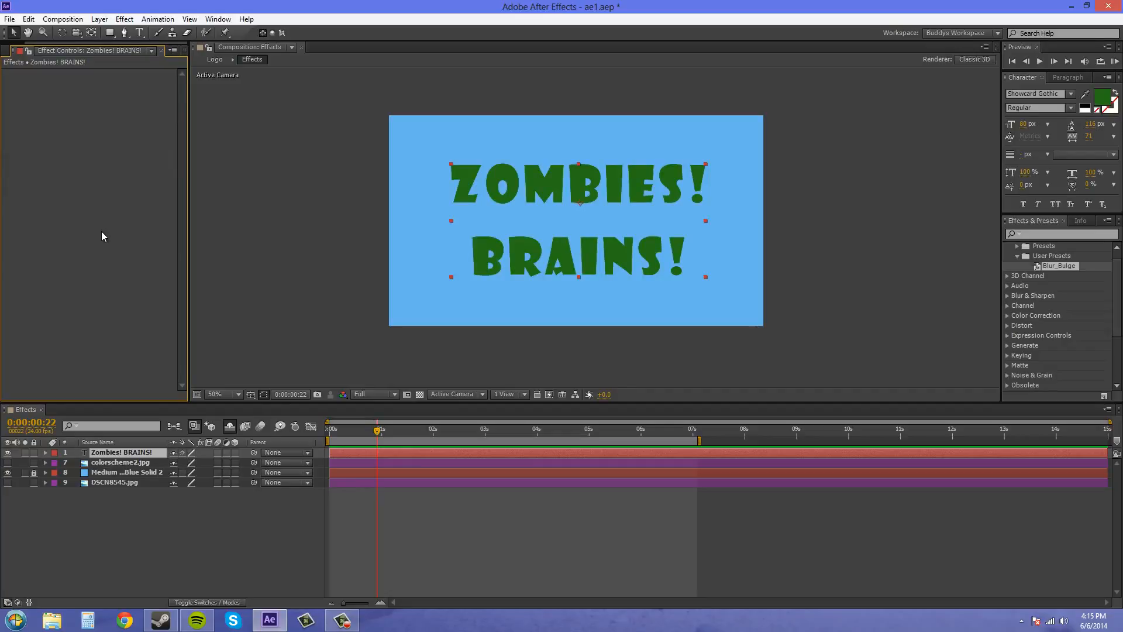
- Add the CC Radial Blur and Posterize effects to the "Zombies! BRAINS!" text layer
scroll(1036, 292, up, 1)
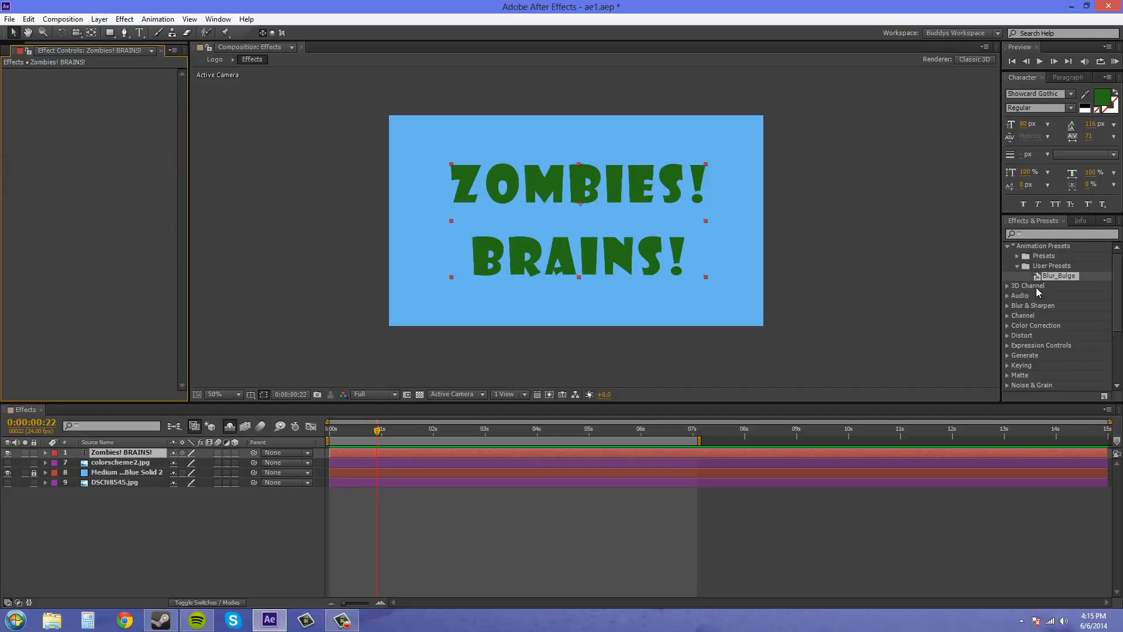
click(125, 18)
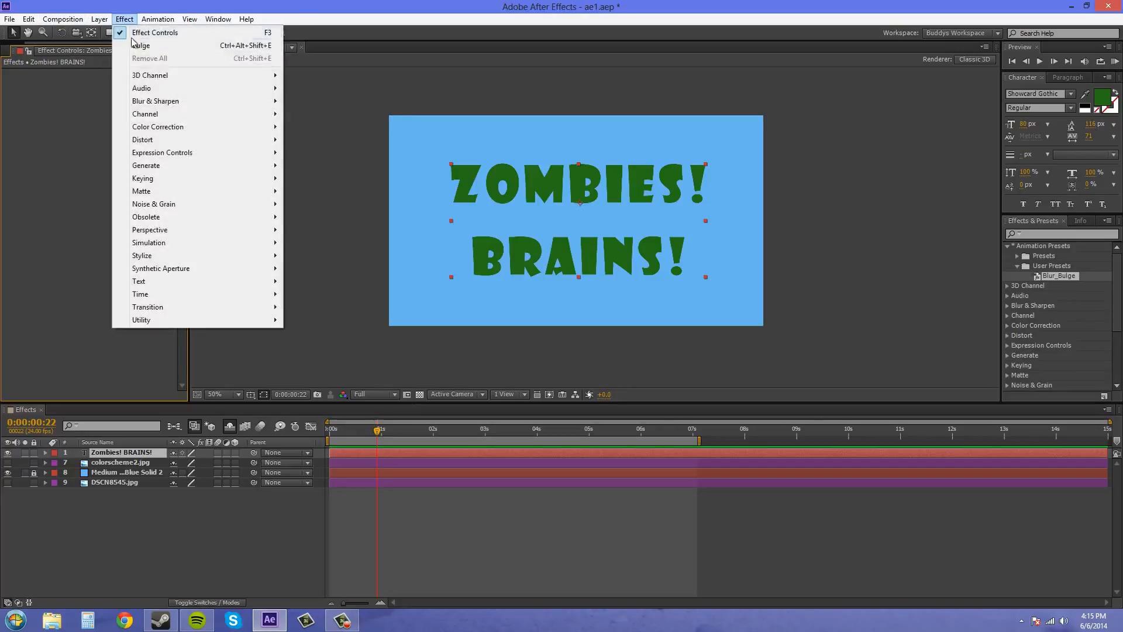
mouse_move(155, 101)
click(327, 152)
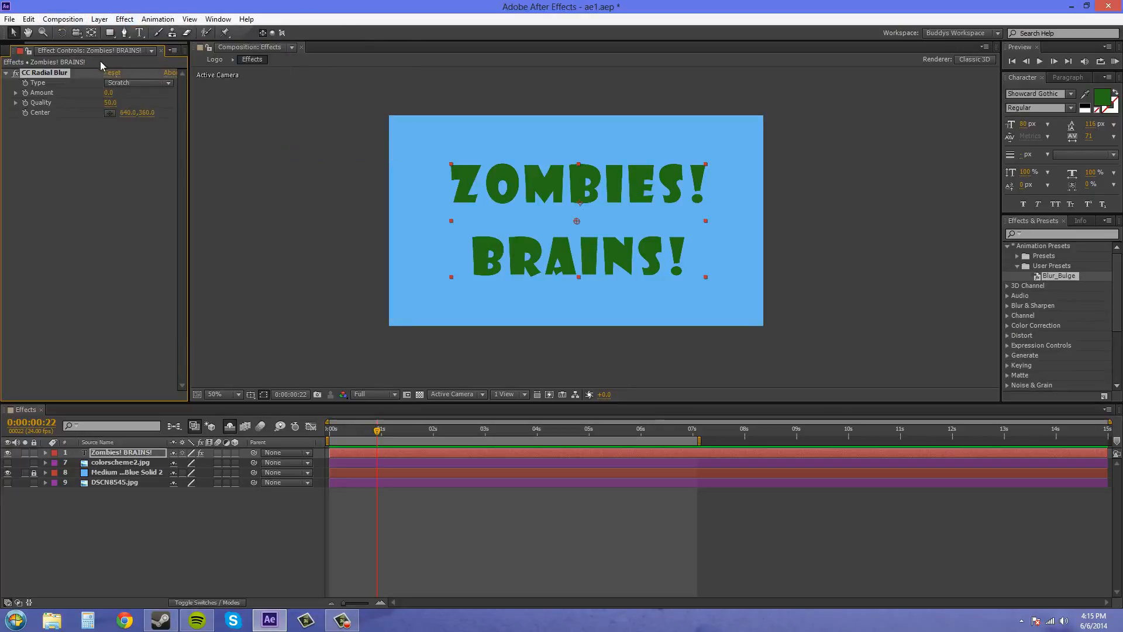
click(124, 19)
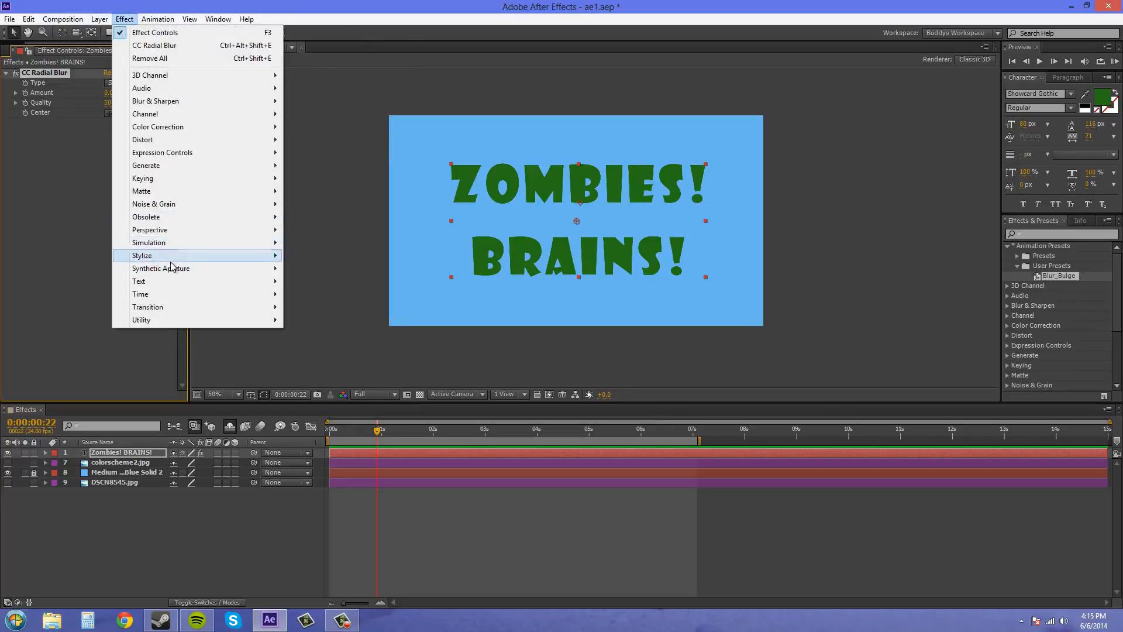
mouse_move(174, 261)
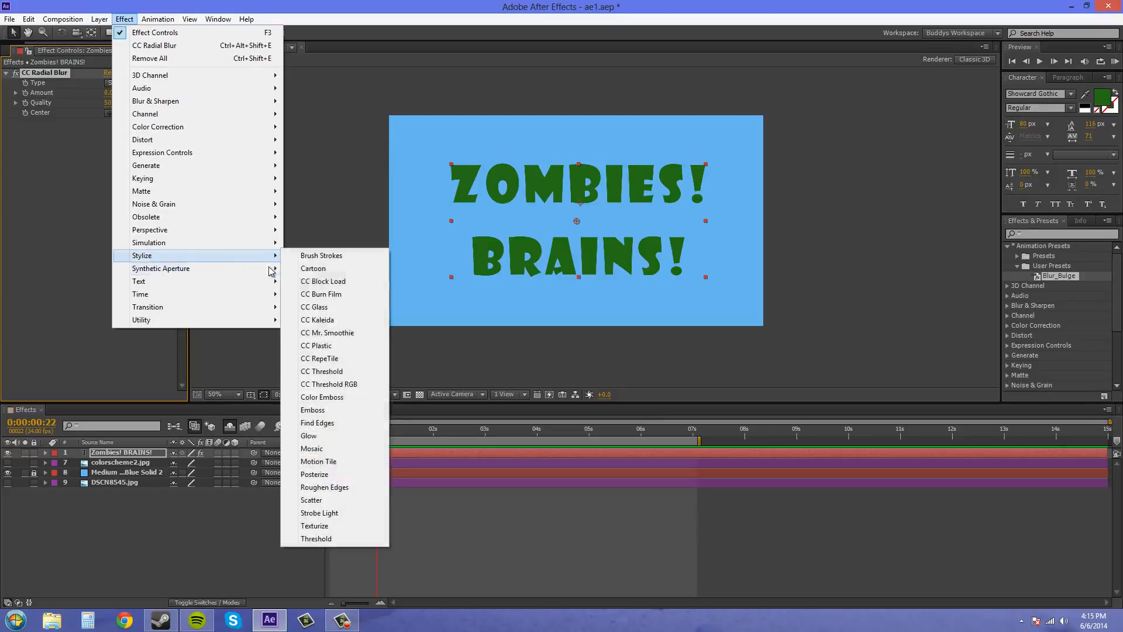
click(320, 477)
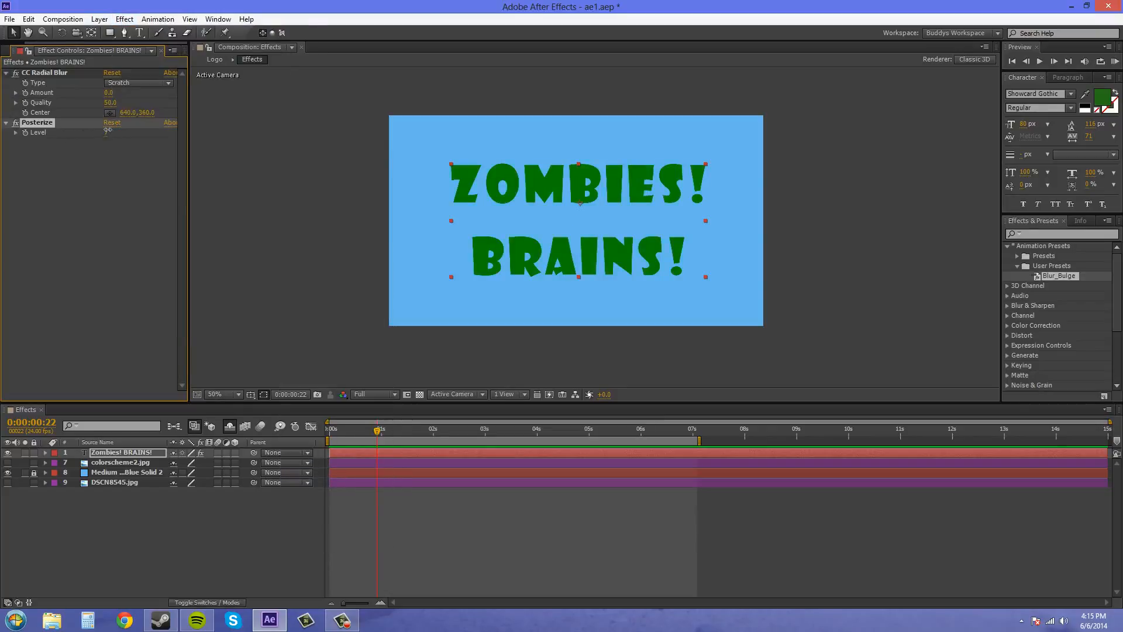
- Set the Posterize level to 11 and the CC Radial Blur amount to 27 on the text layer
drag(107, 132, 142, 140)
drag(109, 94, 133, 102)
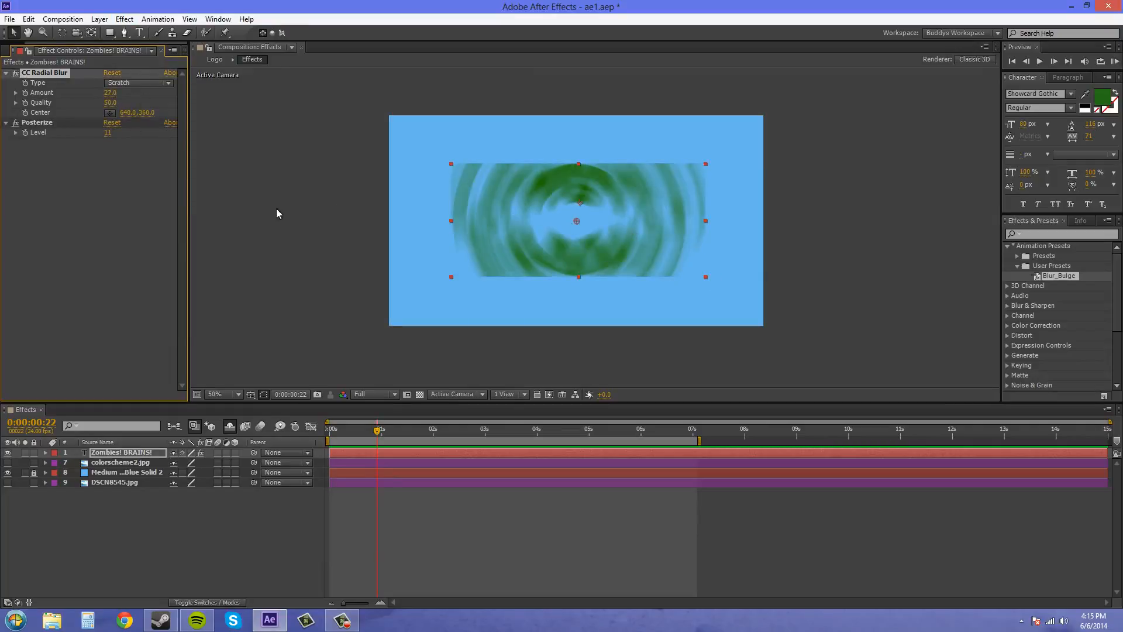
click(155, 234)
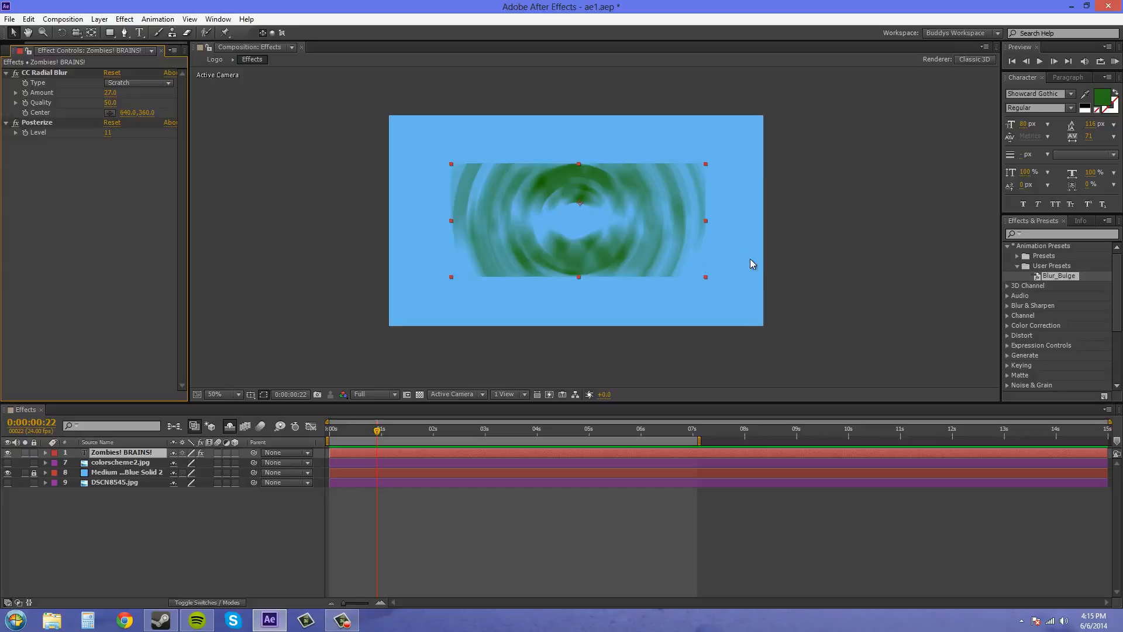
- Save the CC Radial Blur and Posterize effects together as an animation preset named RadialBlur_Posterize in User Presets
click(42, 74)
click(37, 123)
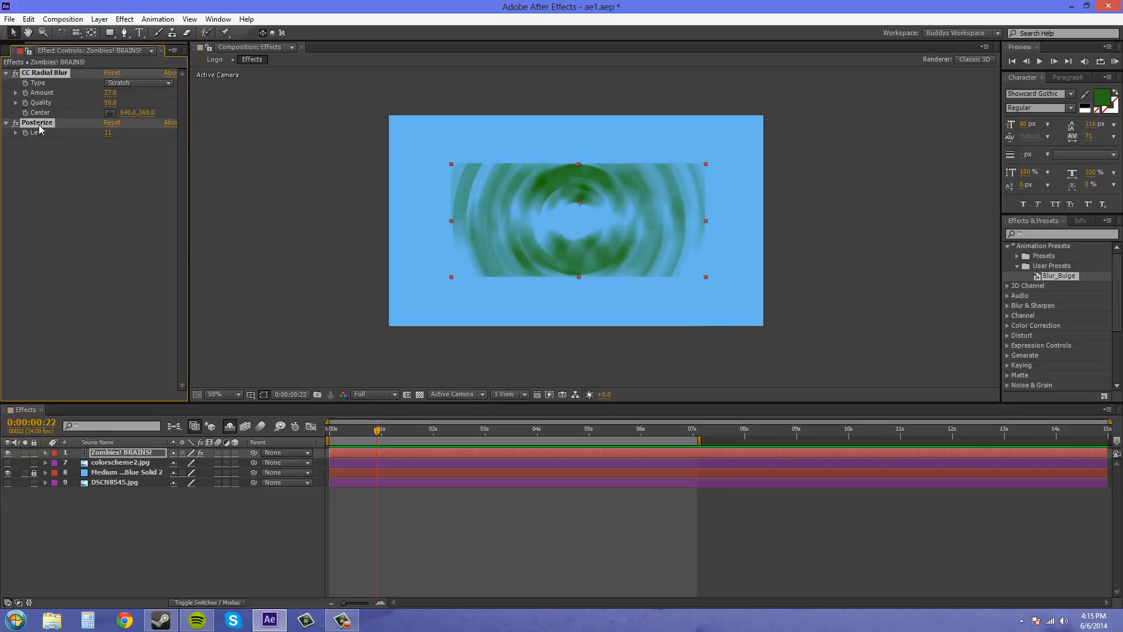
click(1104, 397)
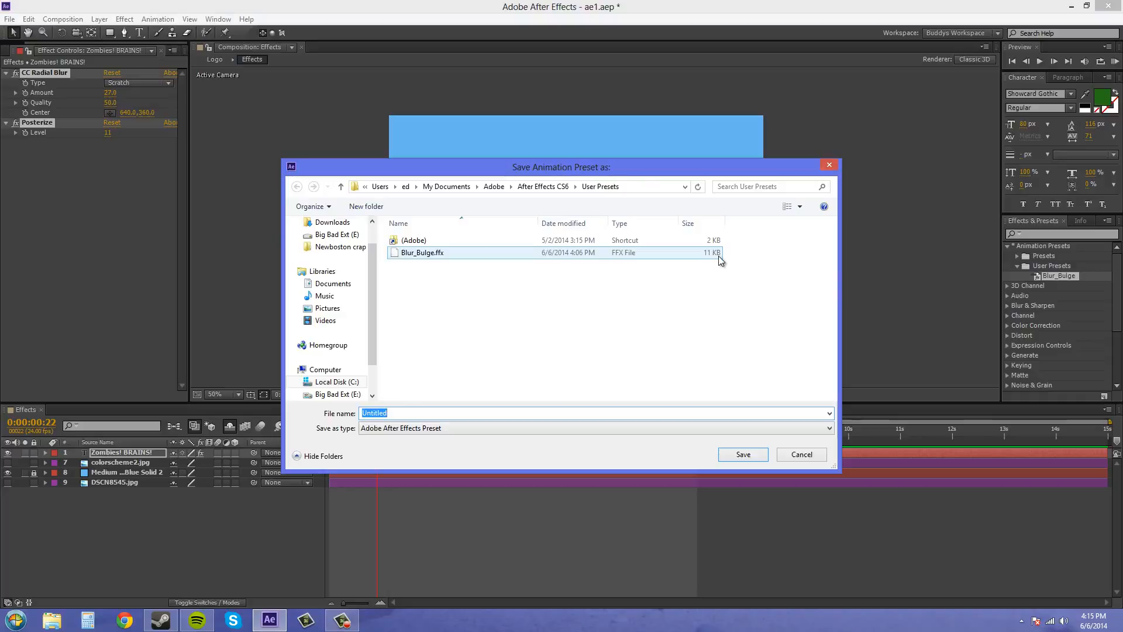
text(RadialBlur_Posterize)
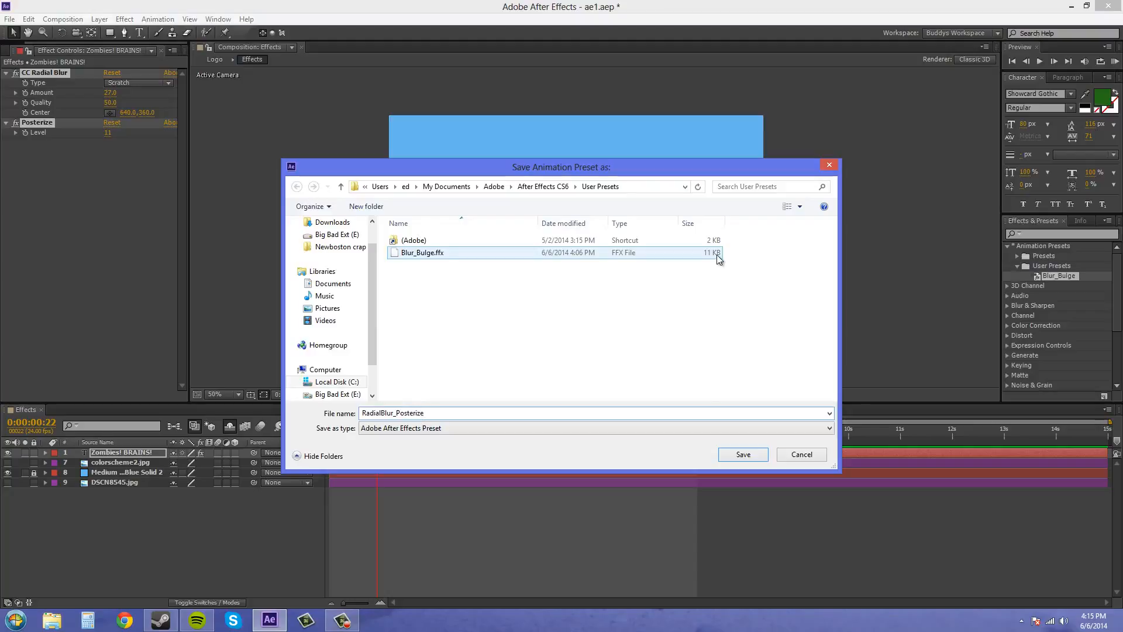
click(743, 454)
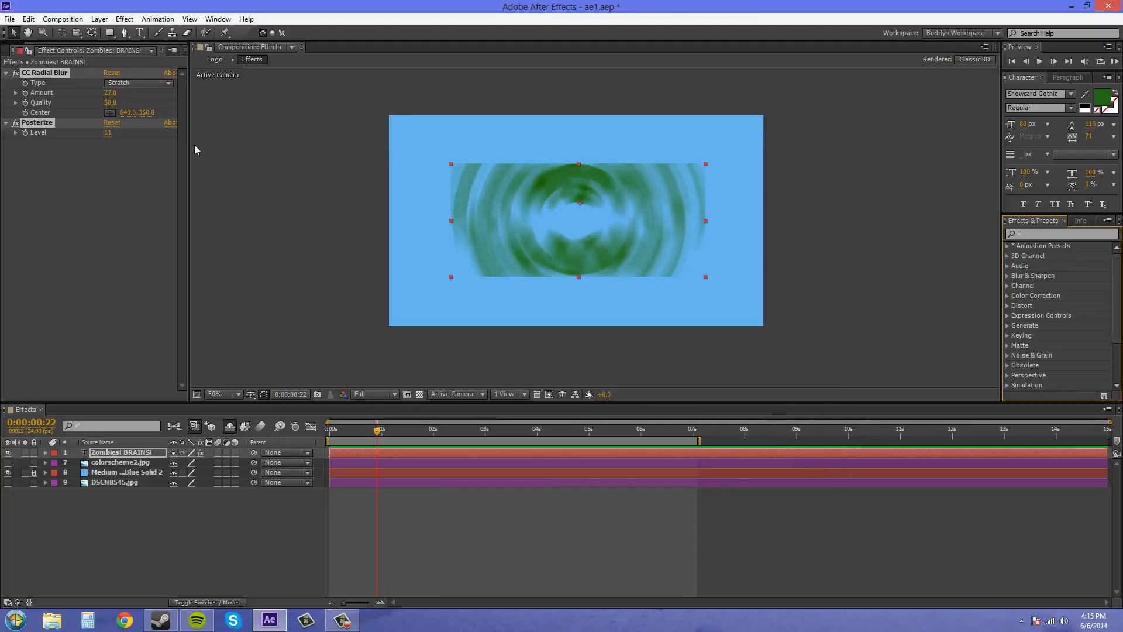
- Remove the Posterize and CC Radial Blur effects from the text layer
click(74, 163)
click(33, 124)
key(Delete)
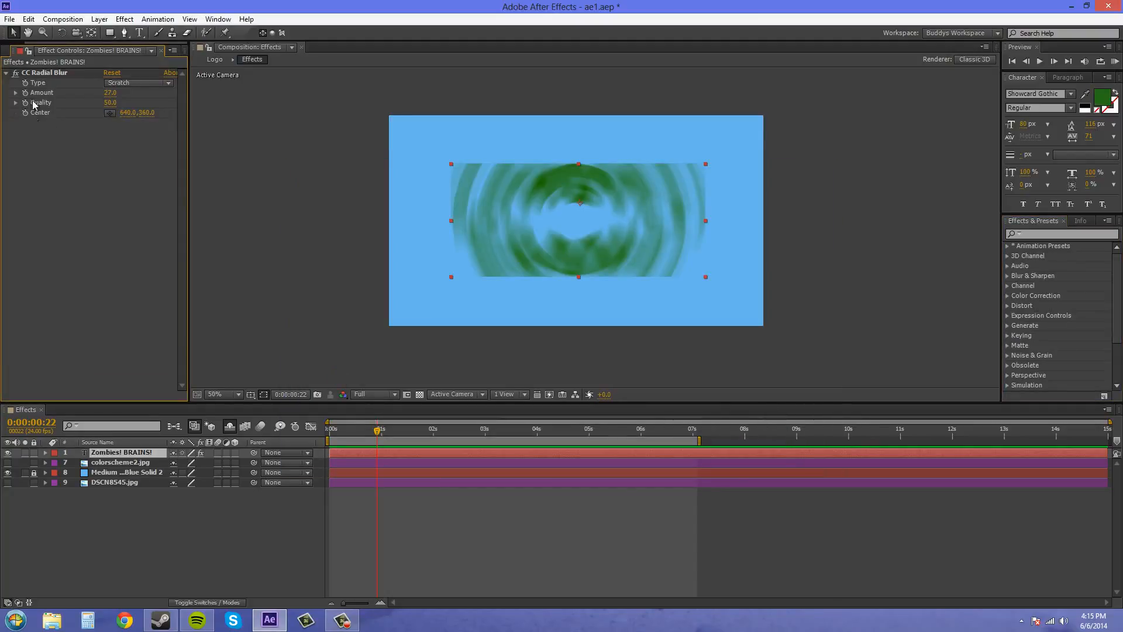
click(42, 73)
key(Delete)
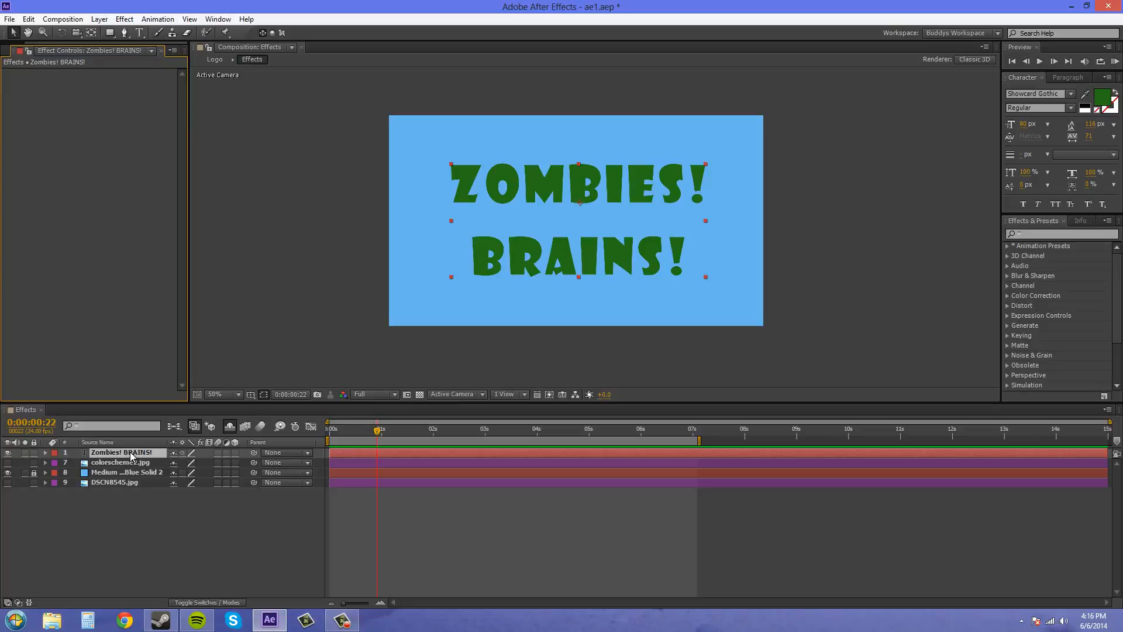
- Animate the text layer's Scale with a keyframe at its existing size at 0 seconds and one at 122% at 3 seconds
key(p)
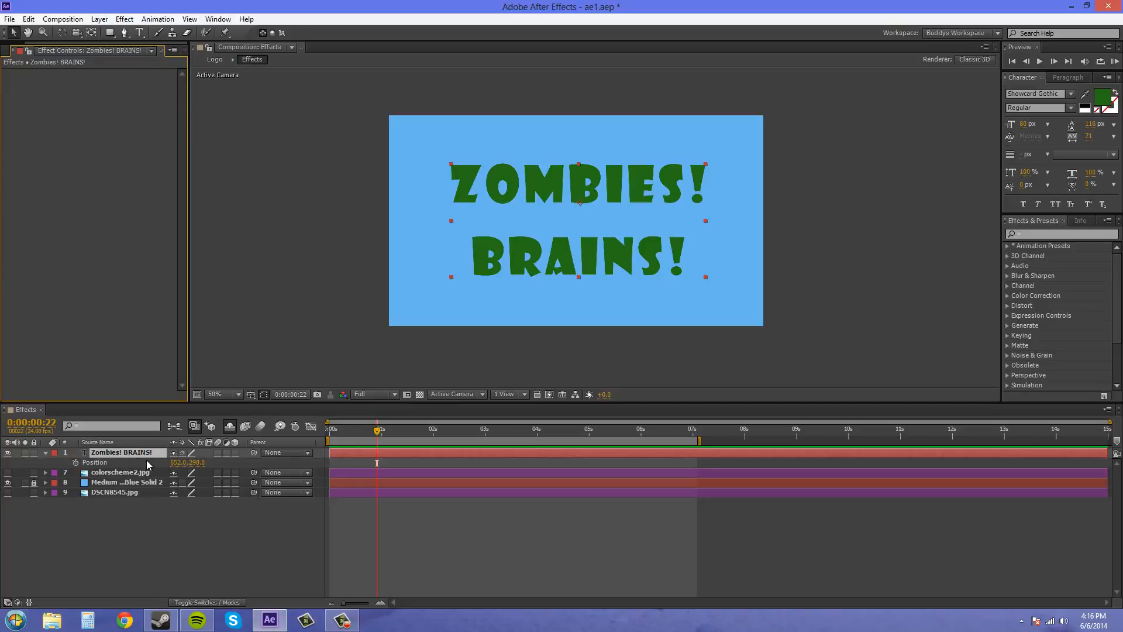
key(s)
drag(374, 431, 300, 436)
click(75, 462)
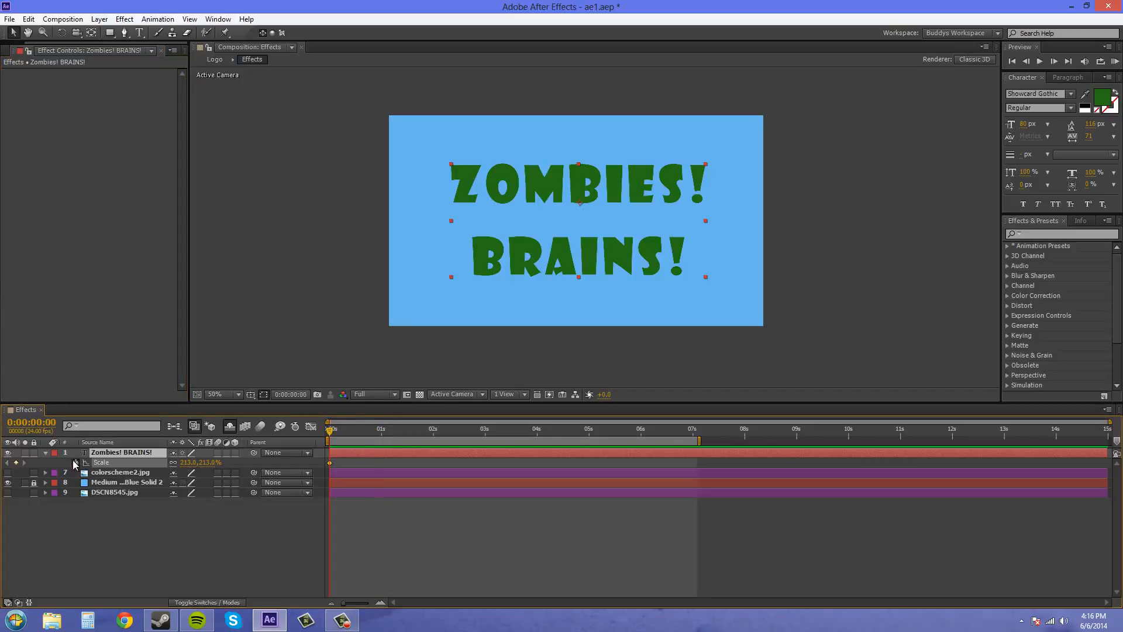
drag(330, 431, 485, 440)
drag(208, 462, 156, 460)
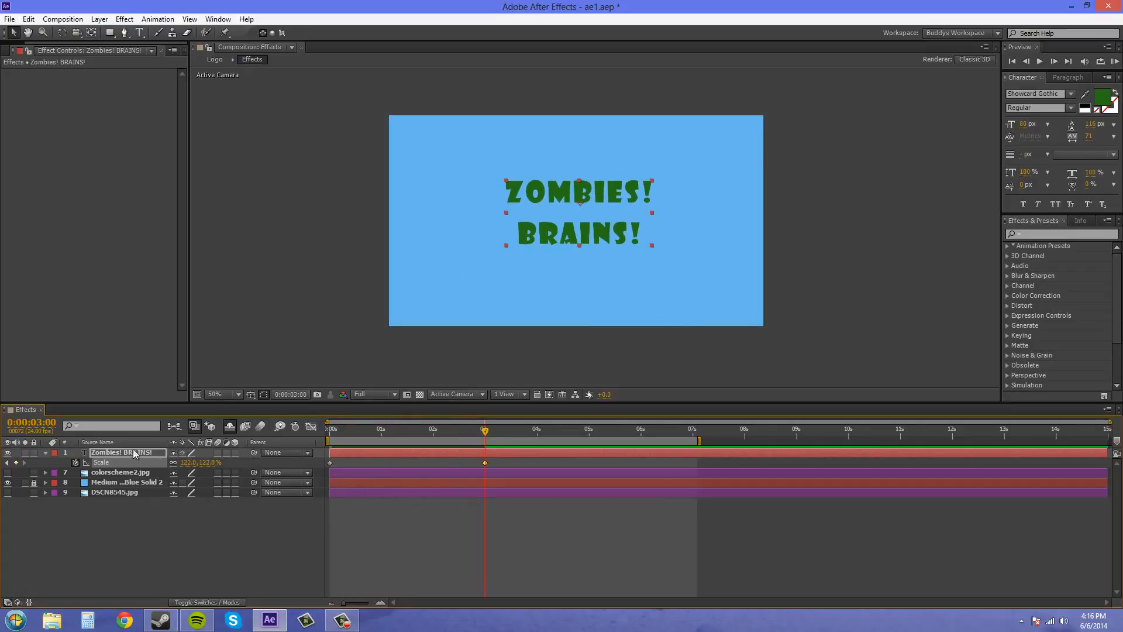
- Keyframe the text layer's Position at its existing location at 3 seconds and beyond the composition's upper-left corner at 0 seconds
click(134, 454)
key(p)
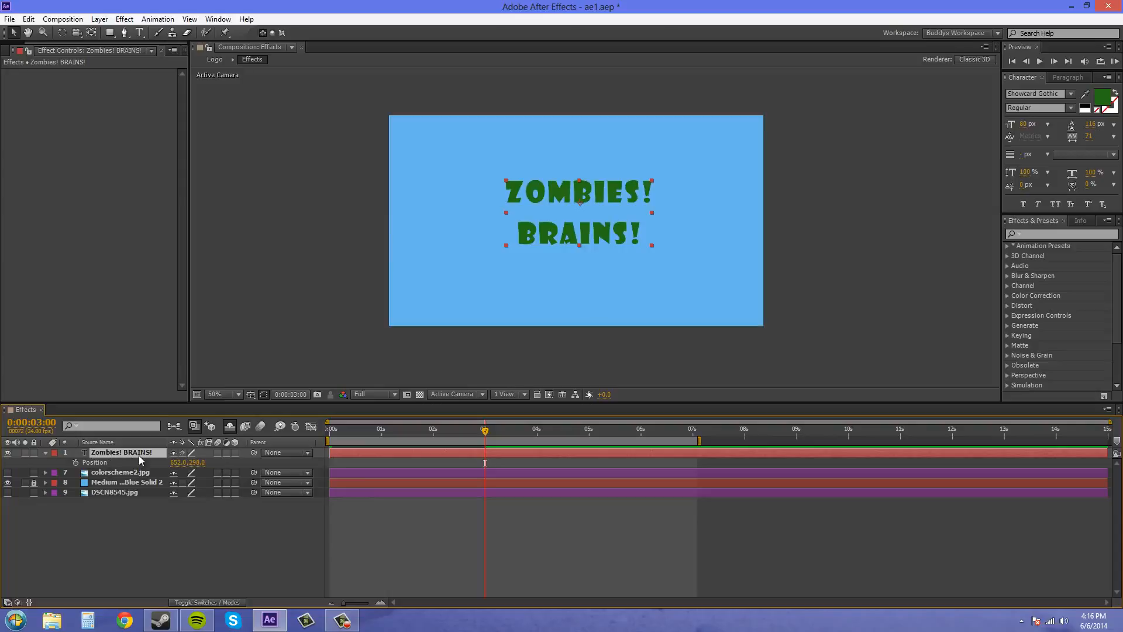
click(76, 462)
drag(471, 431, 242, 444)
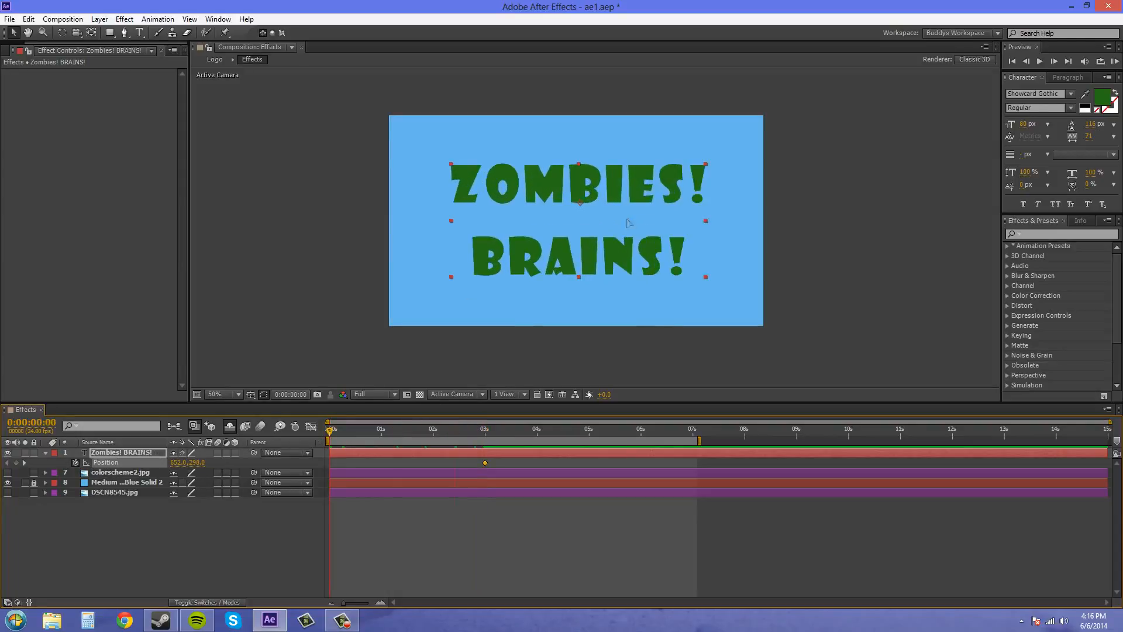
drag(622, 221, 290, 133)
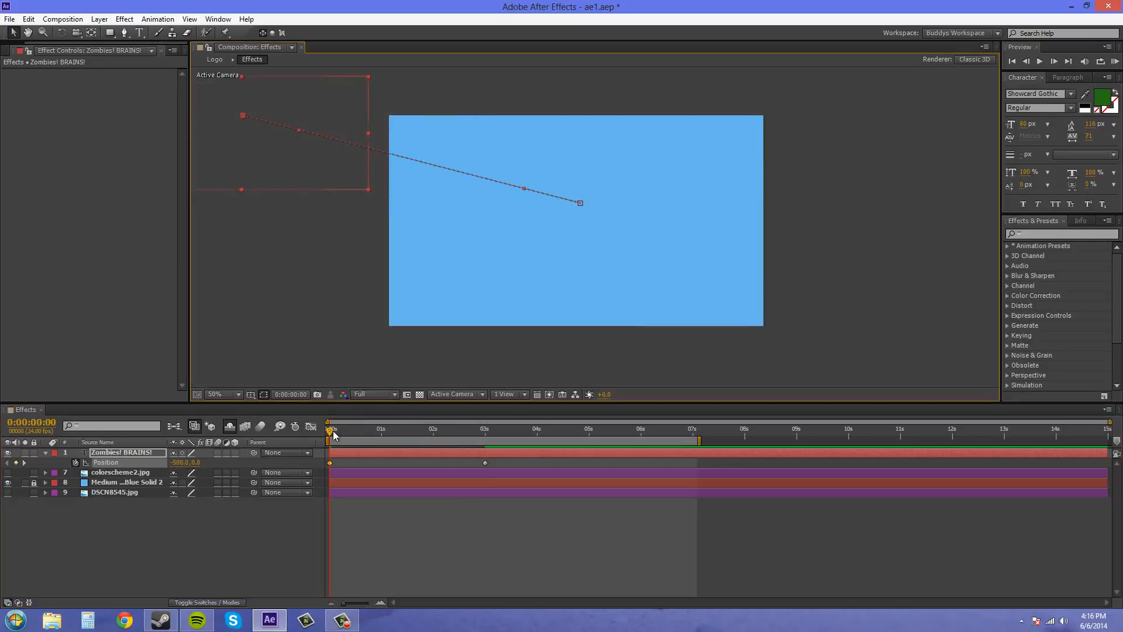
- Apply Easy Ease to the text layer's Position keyframe at 3 seconds
drag(332, 431, 496, 464)
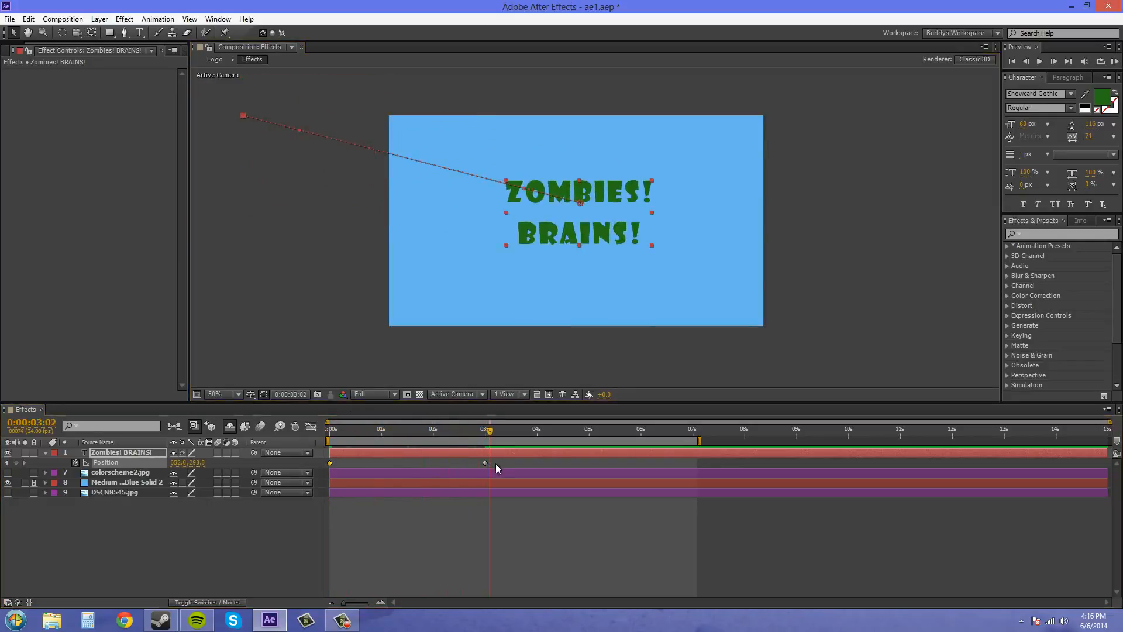
click(482, 462)
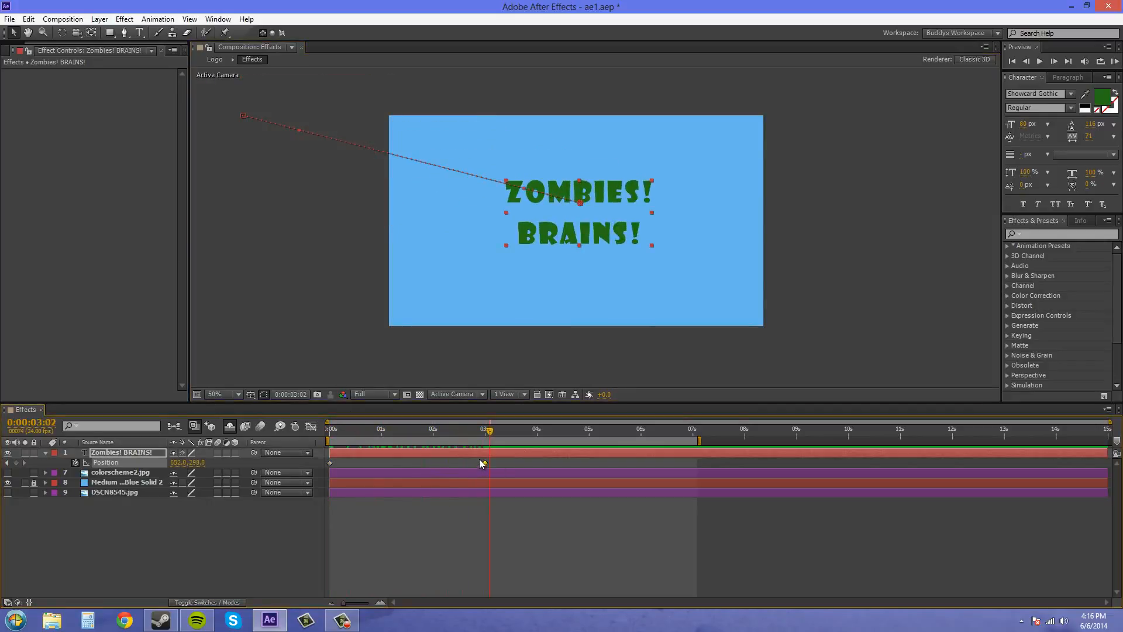
click(136, 516)
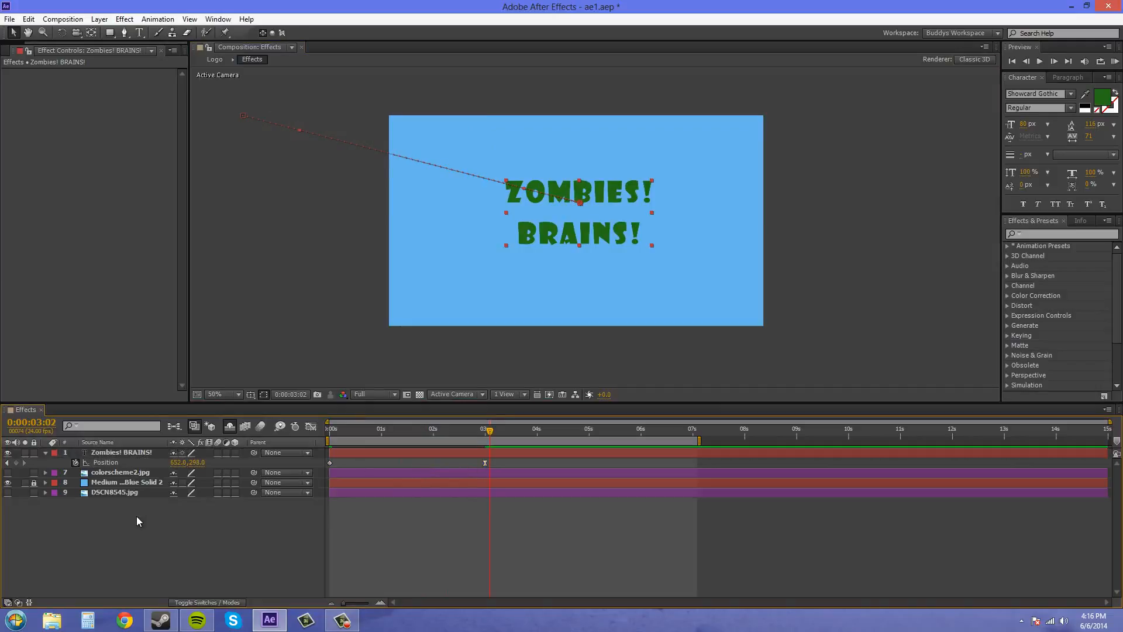
- Select all of the text layer's Position and Scale keyframes together, with the current time at 3 seconds
click(128, 454)
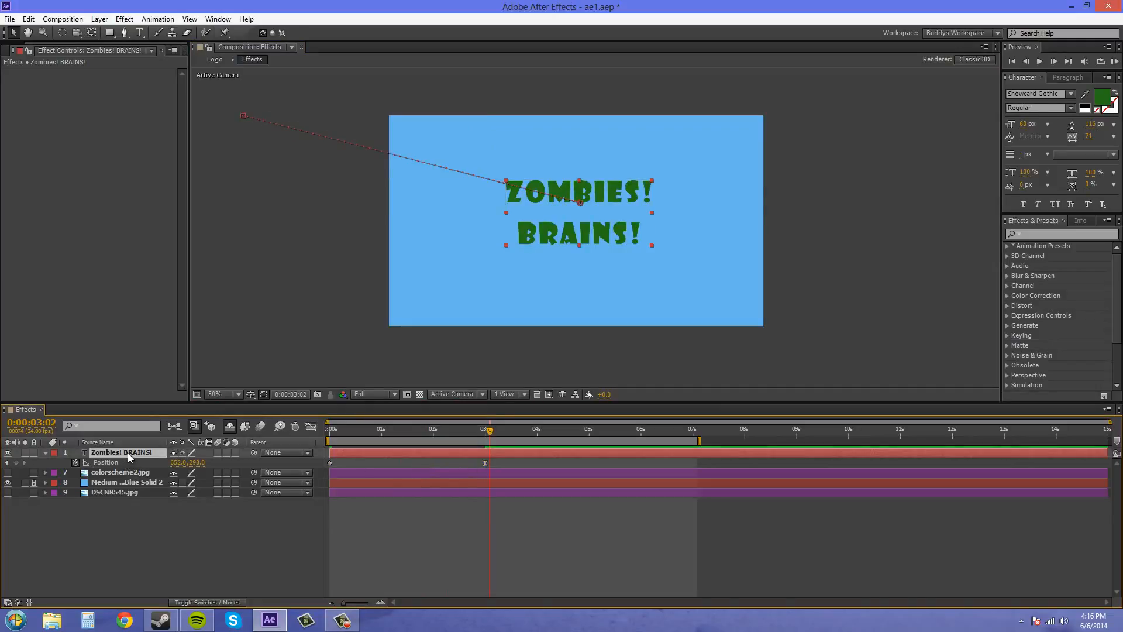
key(shift+s)
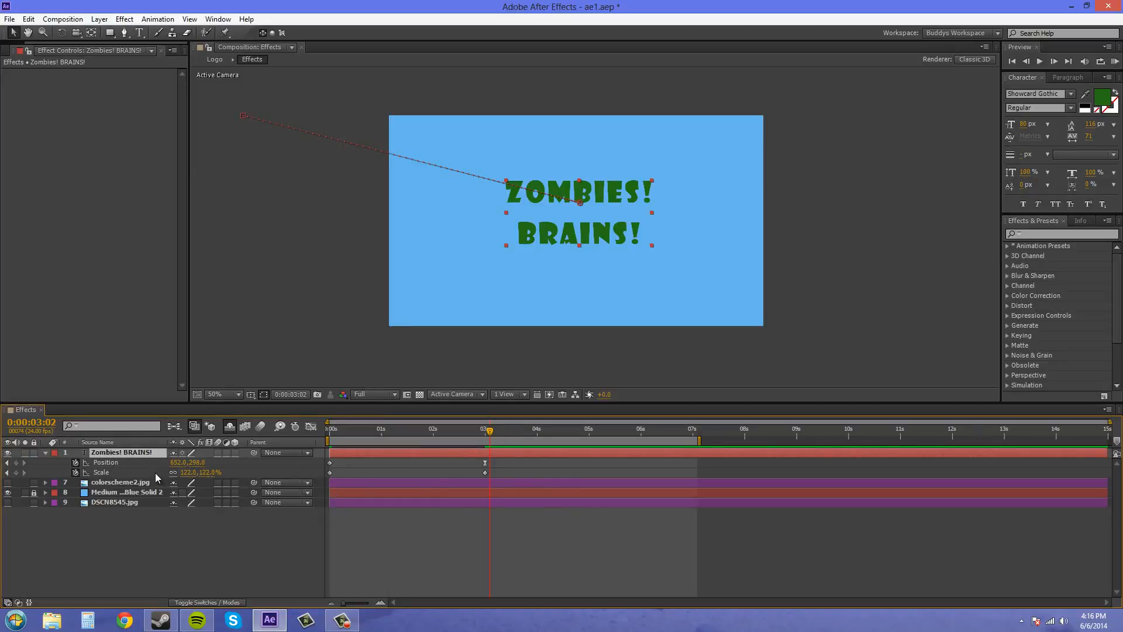
click(110, 467)
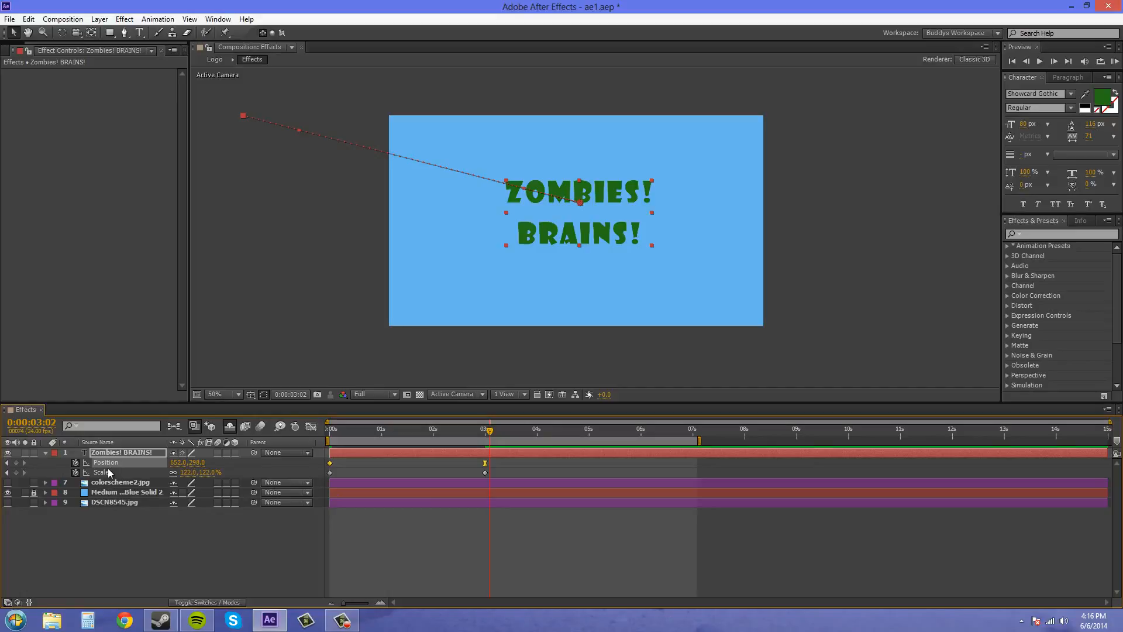
shift+click(101, 474)
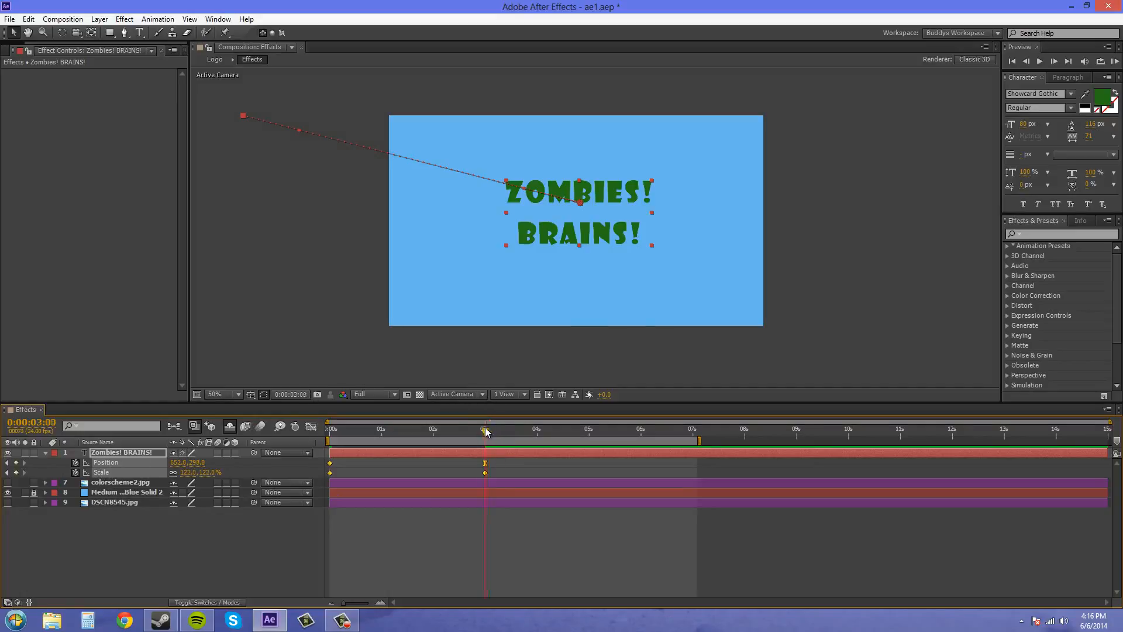
drag(490, 432, 488, 455)
- Save the selected Position and Scale animation in User Presets as an animation preset named flyin_scaledown_fromtopleft
click(1104, 397)
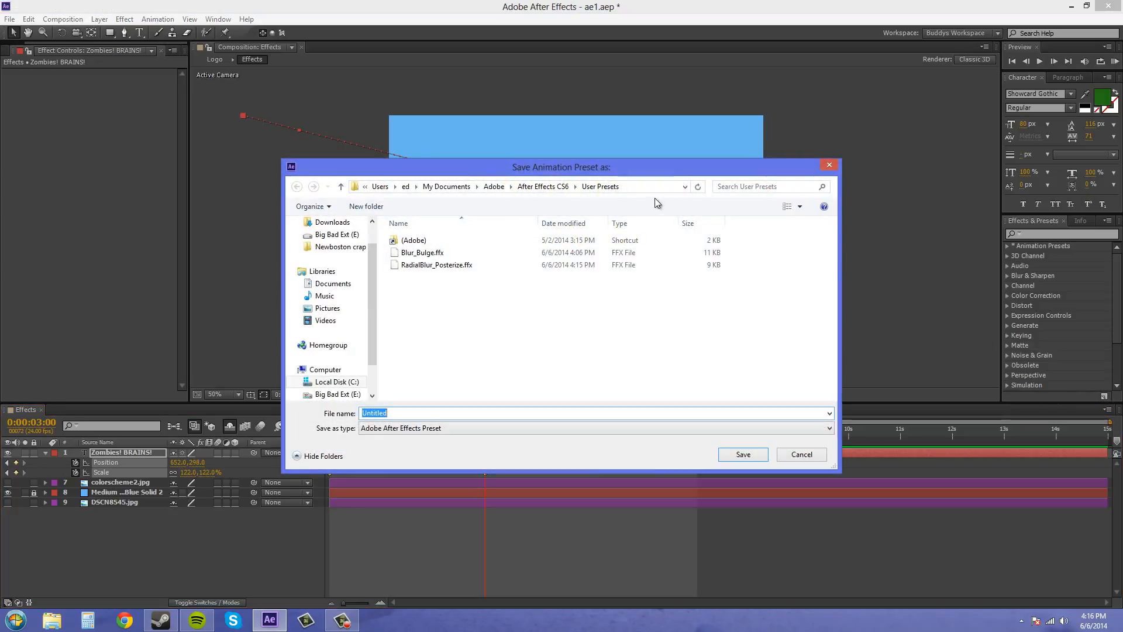
drag(622, 171, 863, 259)
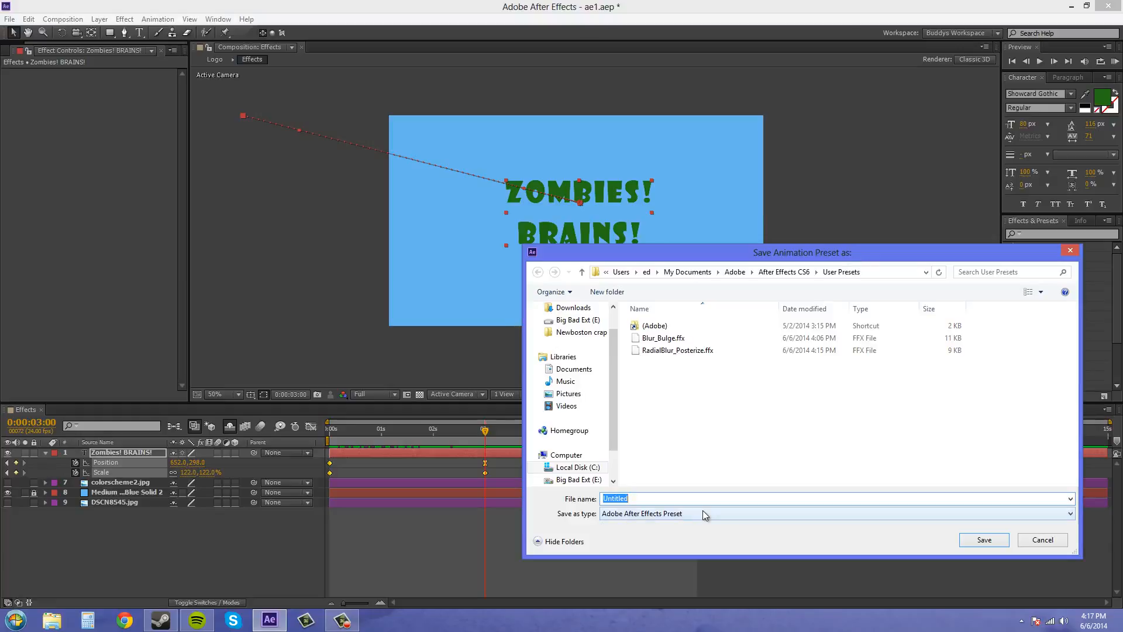
text(flyin)
text(_scaledo)
text(wn_top)
text(left)
text(from)
click(979, 540)
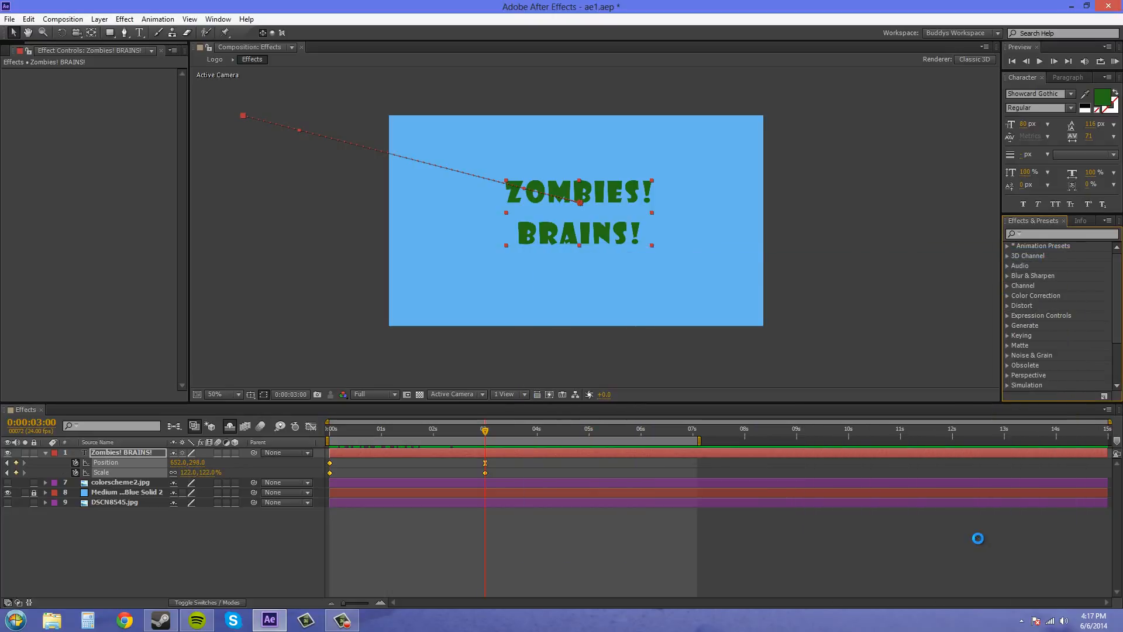
- Return to 0 seconds and remove all Position and Scale keyframes from the text layer
drag(485, 430, 227, 511)
click(148, 541)
click(105, 462)
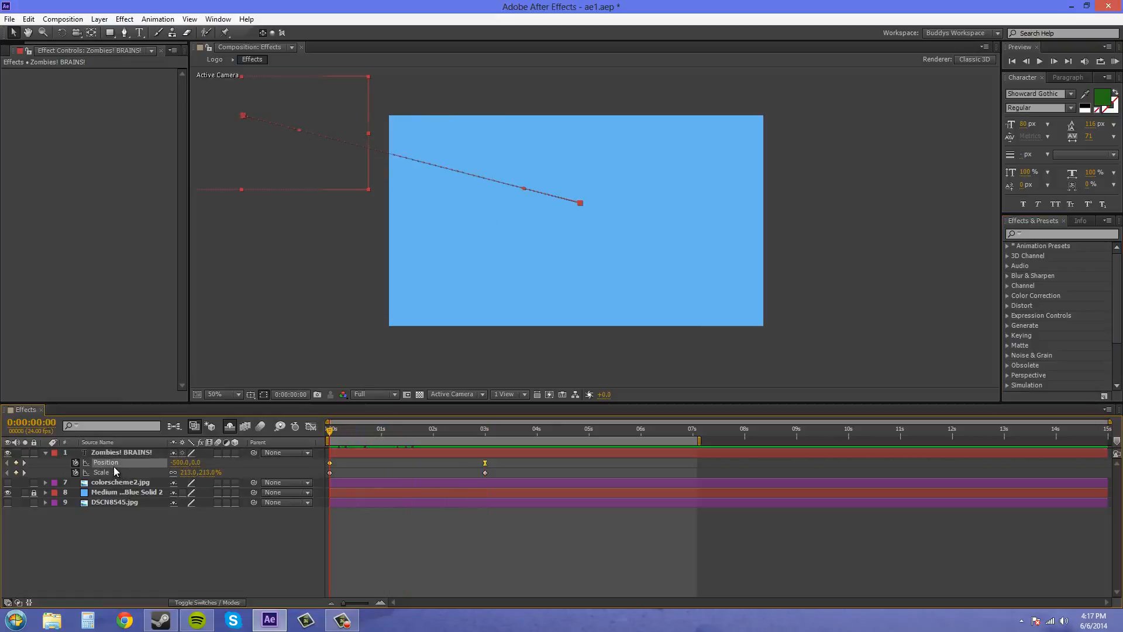
click(76, 462)
click(102, 472)
click(75, 472)
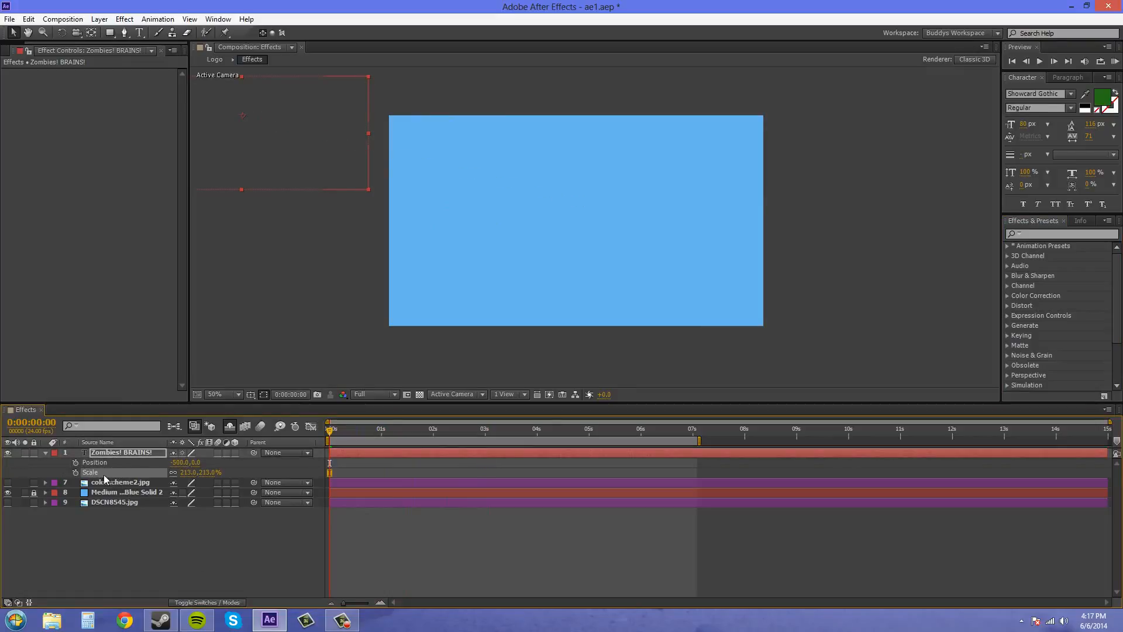
- Apply the flyin_scaledown_fromtopleft user preset to the text layer at 0 seconds and scrub through the animation to preview it
click(1007, 245)
click(1018, 266)
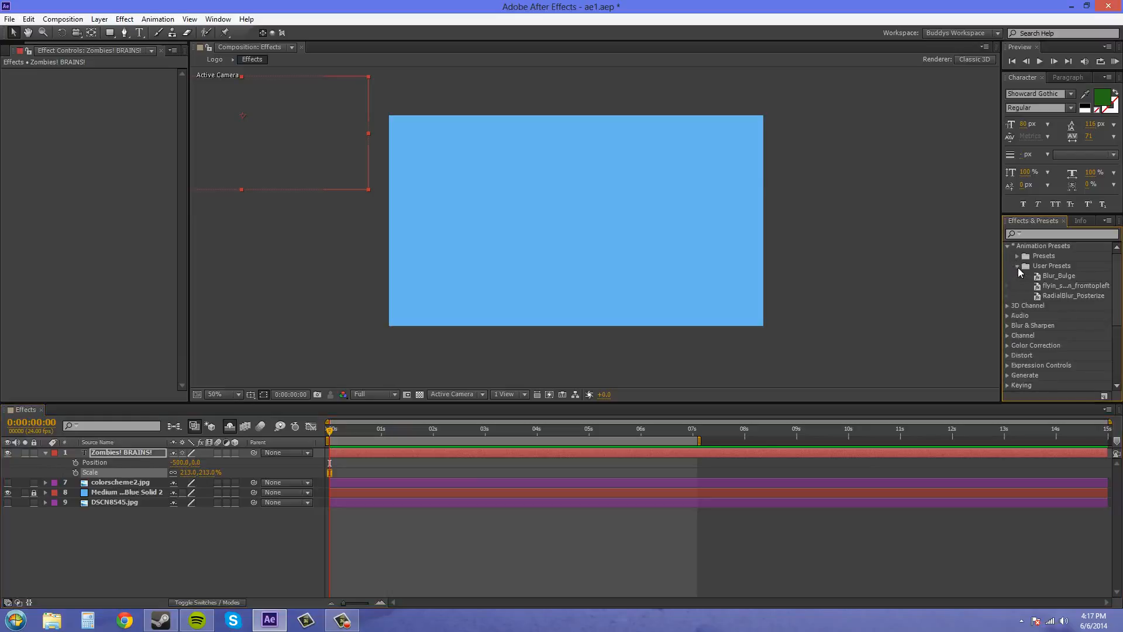
click(1063, 286)
drag(1081, 286, 130, 451)
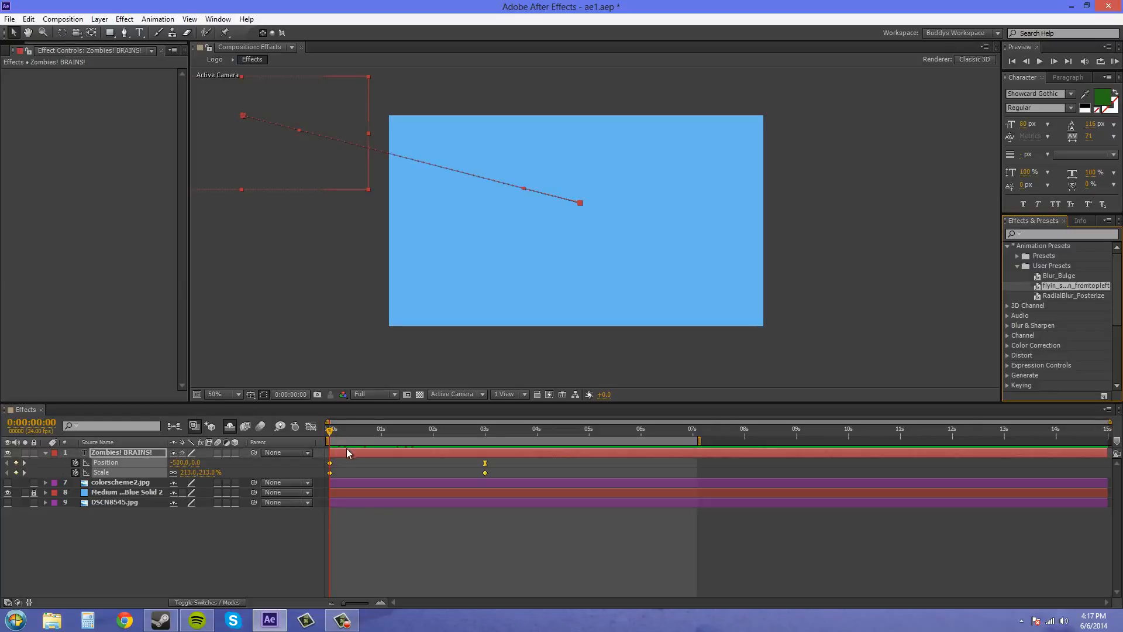
drag(331, 436, 457, 438)
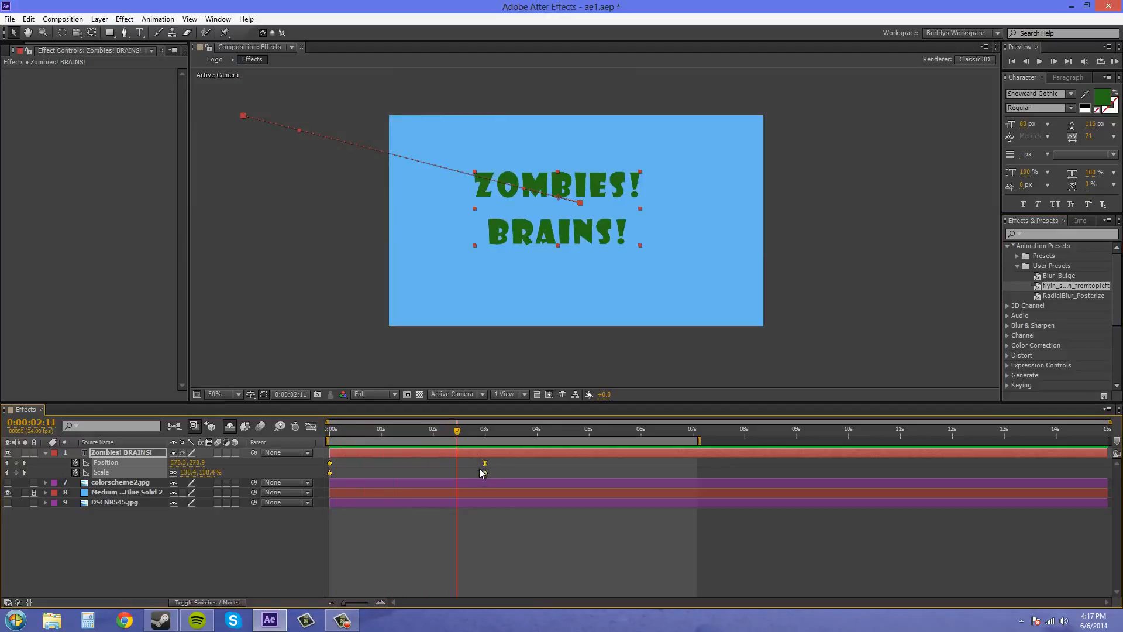
drag(473, 431, 325, 446)
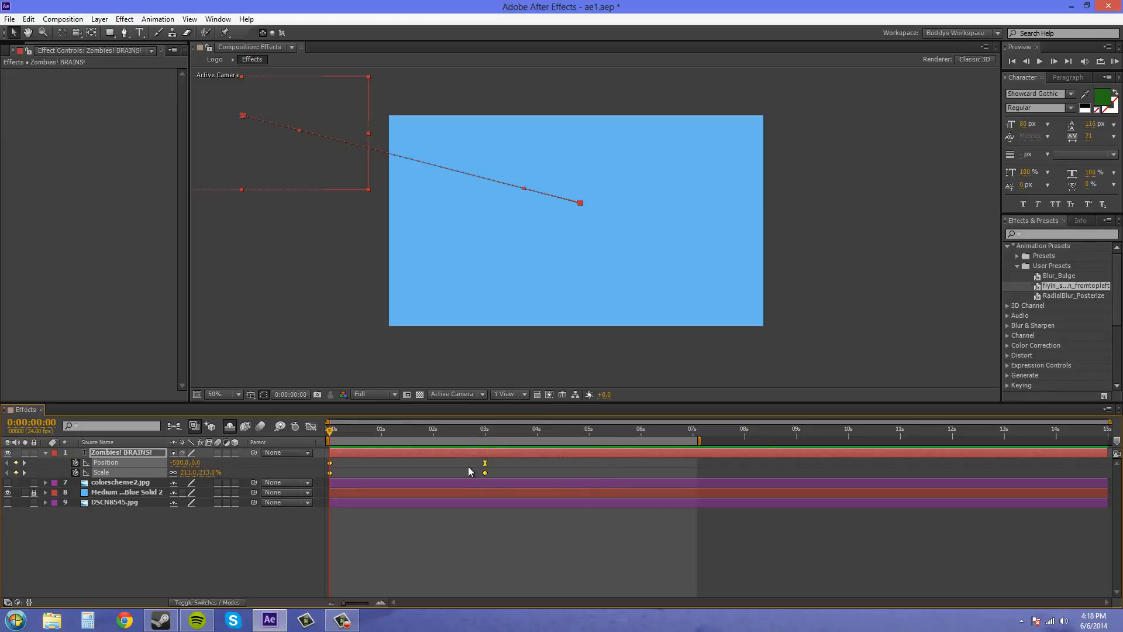
mouse_move(485, 467)
- Expand the text layer's Transform properties and delete all of its Position and Scale keyframes
click(46, 452)
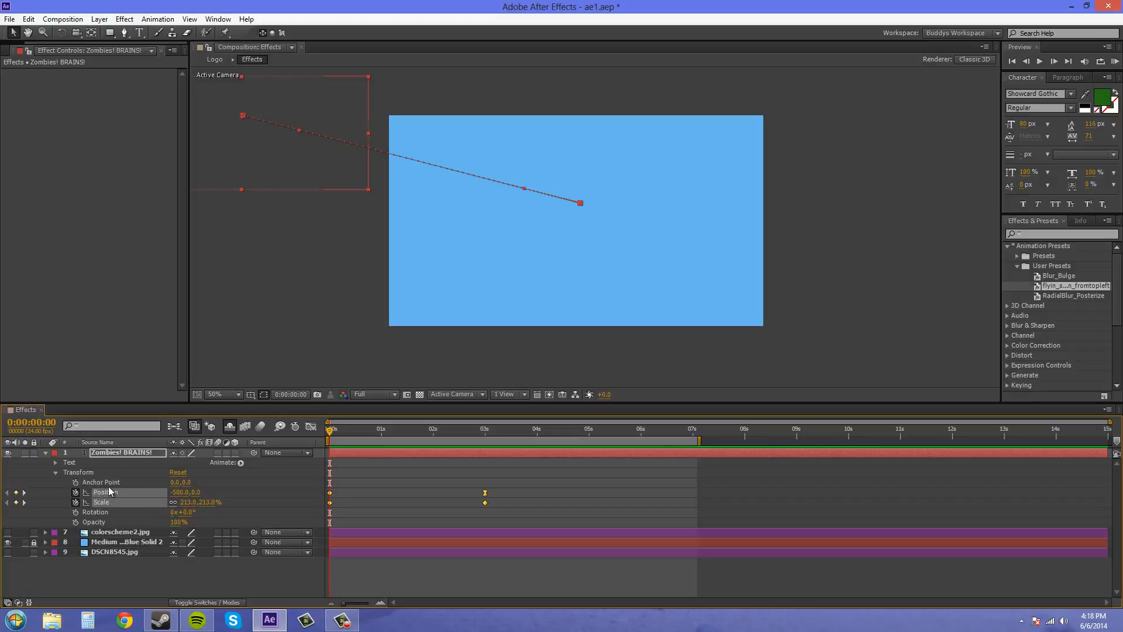
click(55, 473)
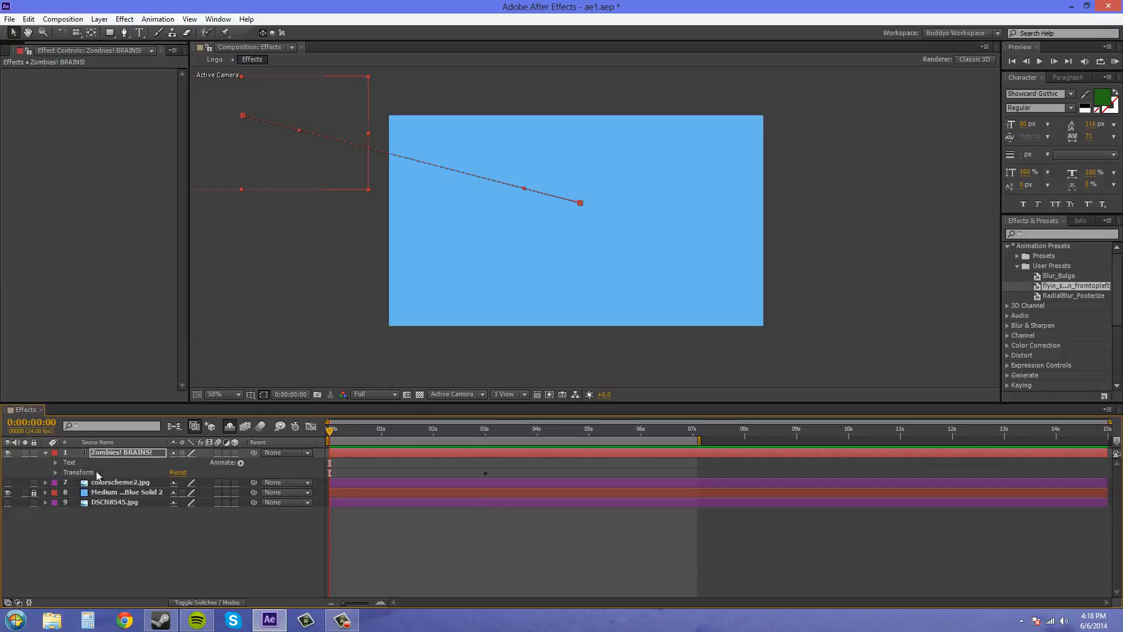
click(76, 474)
click(55, 473)
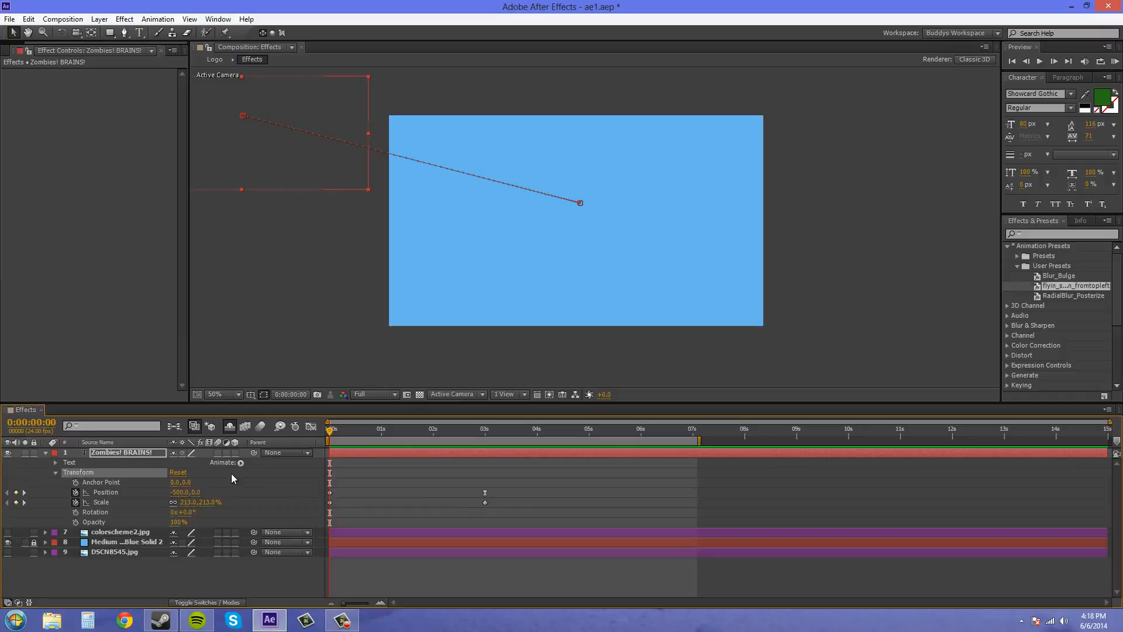
drag(533, 508, 325, 491)
key(Delete)
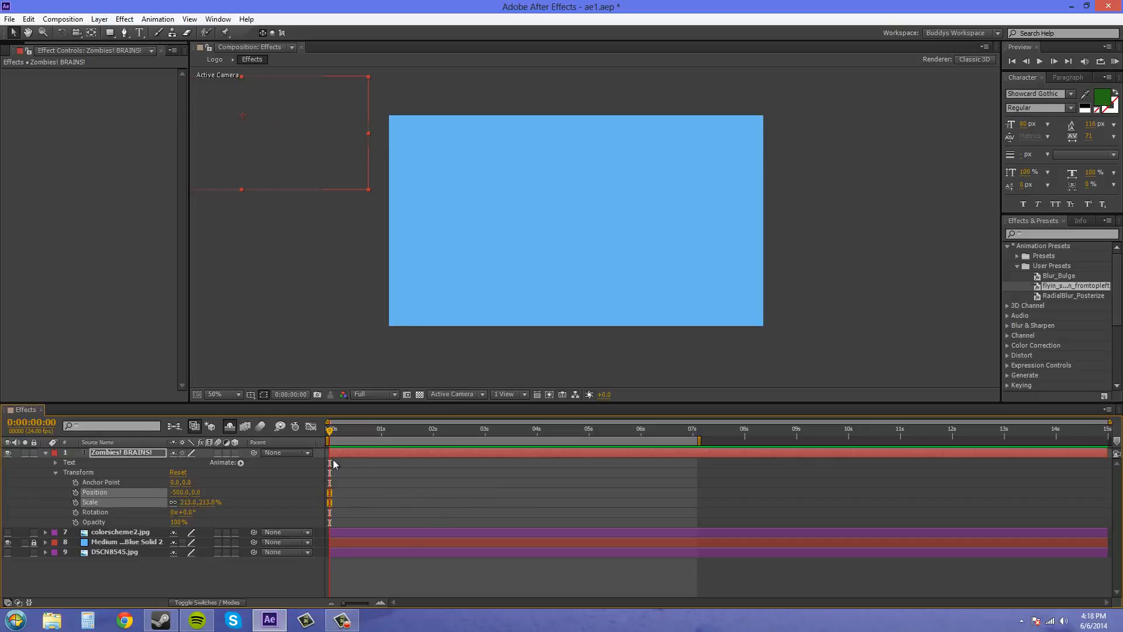
- Restore the deleted Position and Scale keyframes on the text layer and expand its Transform properties
click(52, 476)
click(55, 473)
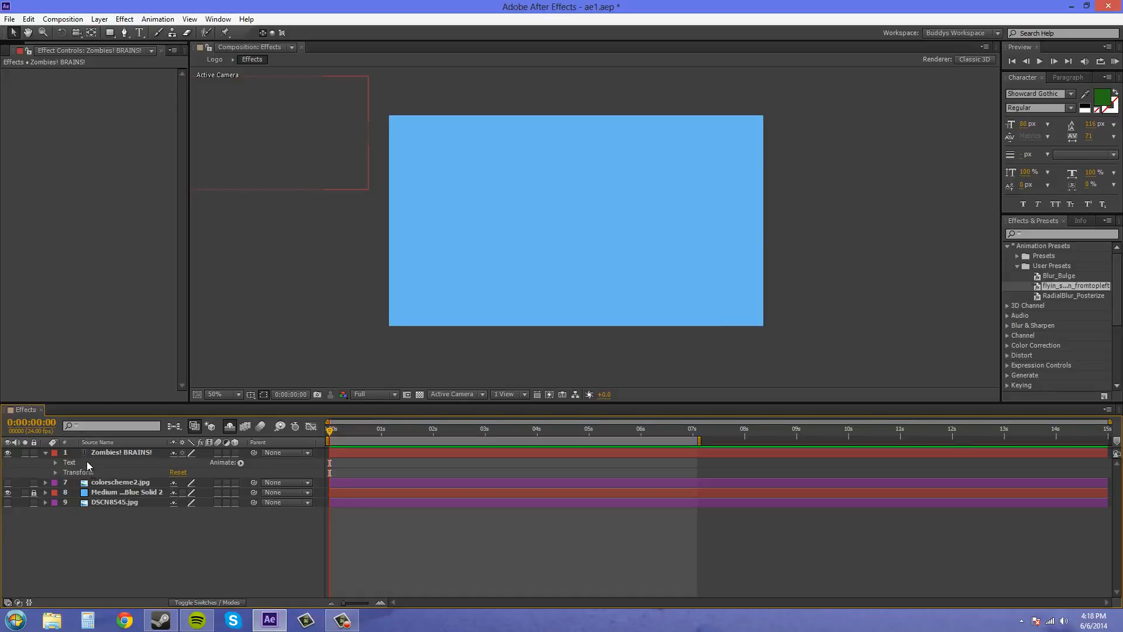
click(84, 452)
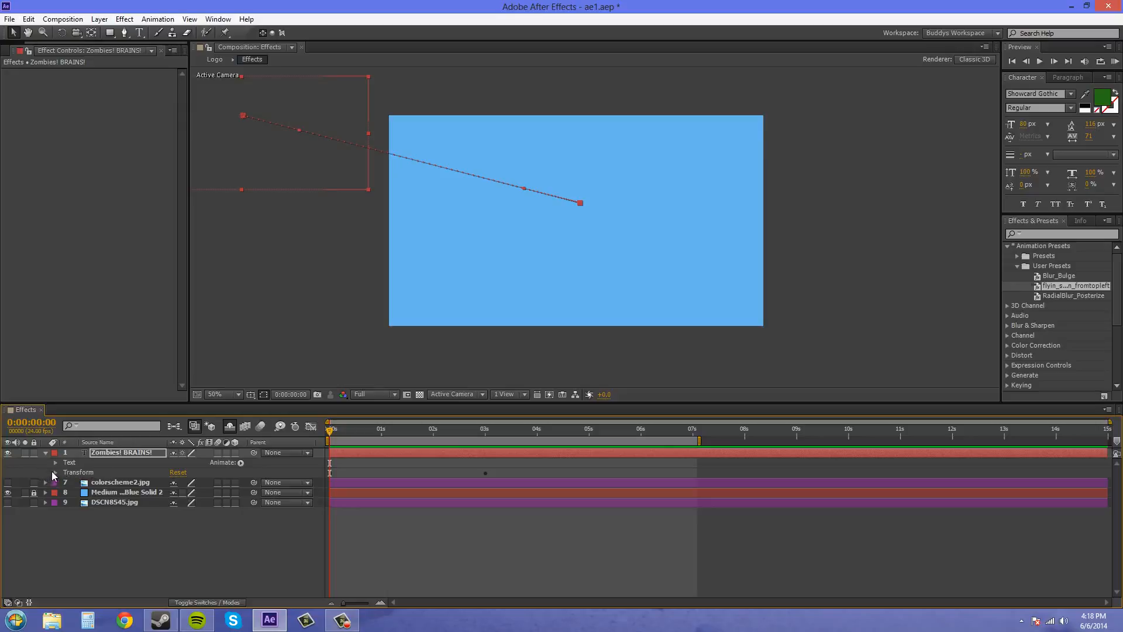
click(54, 472)
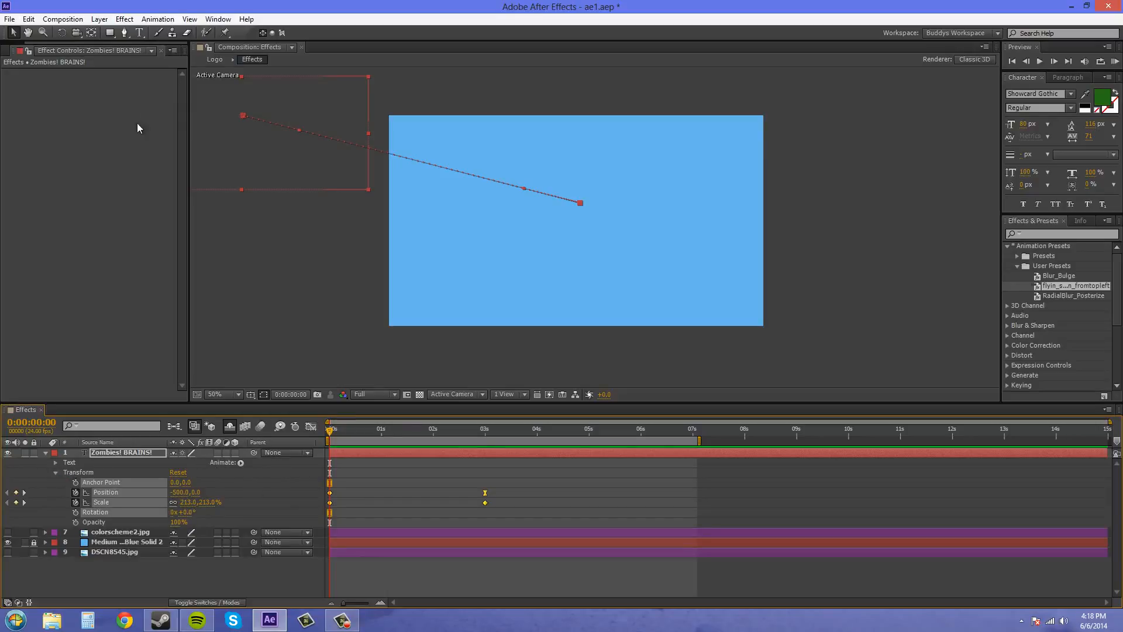
- Add the Ripple distortion effect to the text layer and set its Radius to 83 while viewing the frame at 0:00:02:06
click(124, 19)
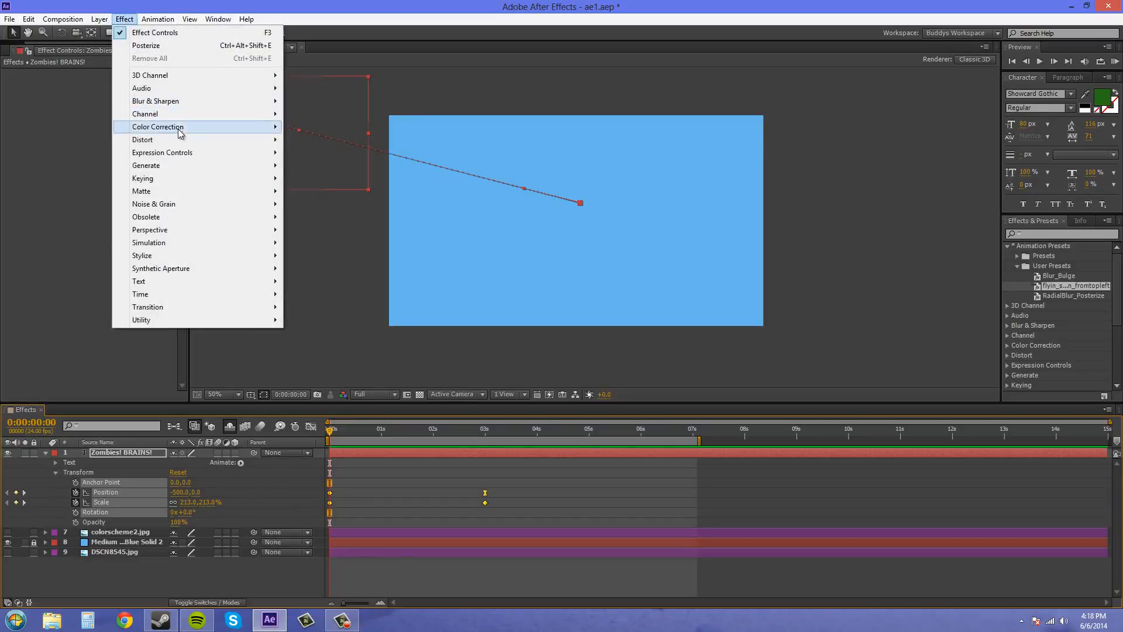
mouse_move(177, 144)
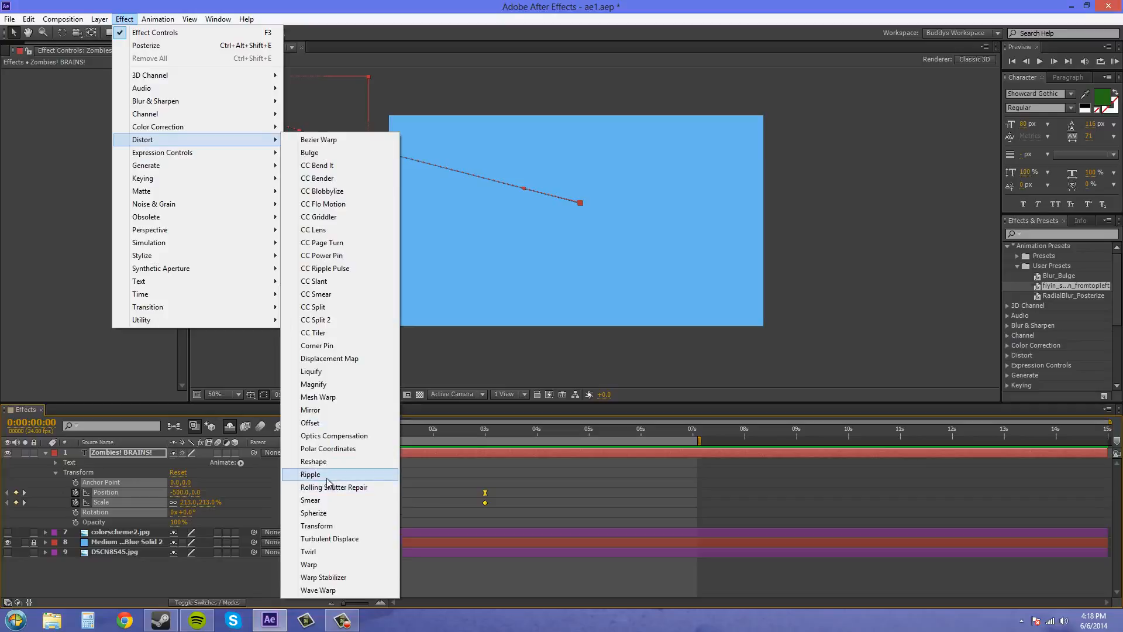
click(328, 475)
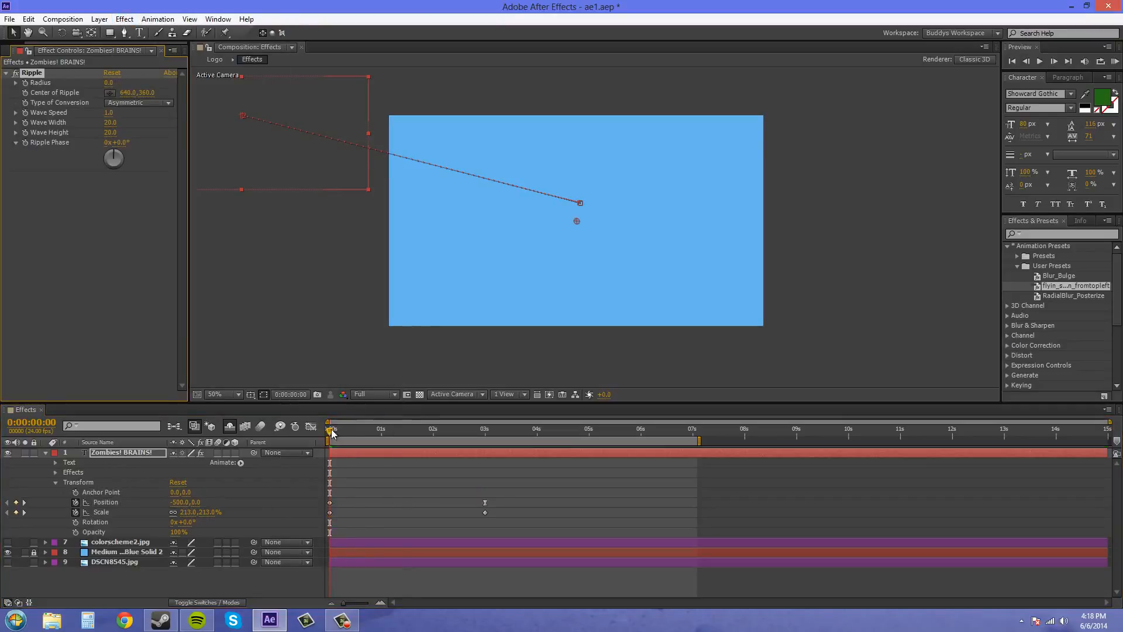
drag(352, 434, 446, 434)
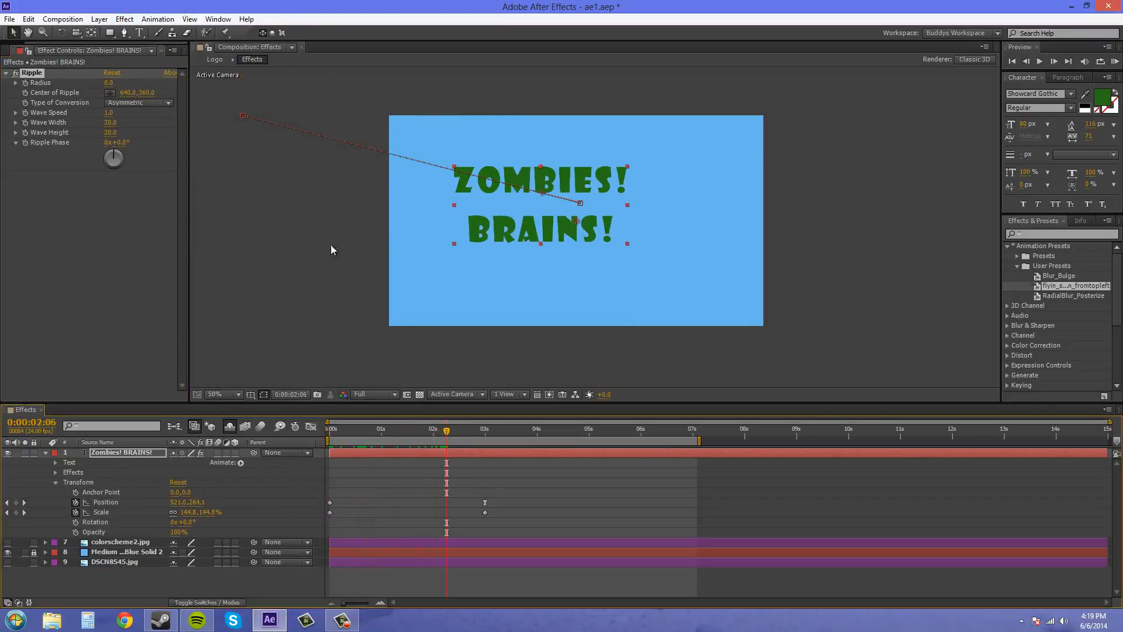
drag(109, 83, 163, 83)
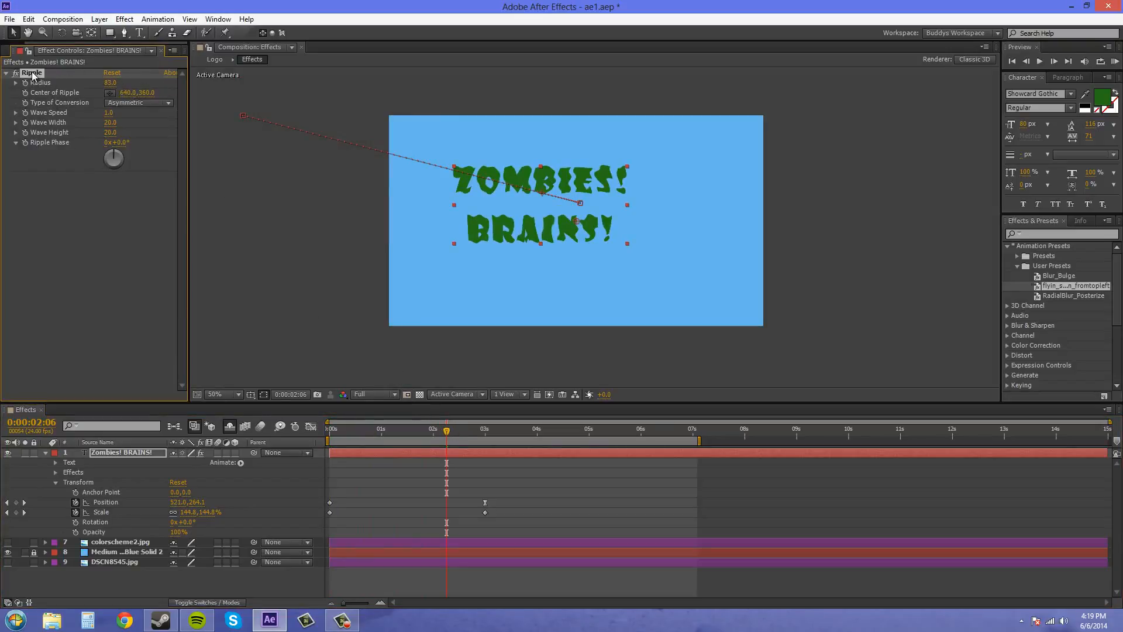
- Save the Ripple effect together with the text layer's Position animation as an animation preset named ripple
click(79, 200)
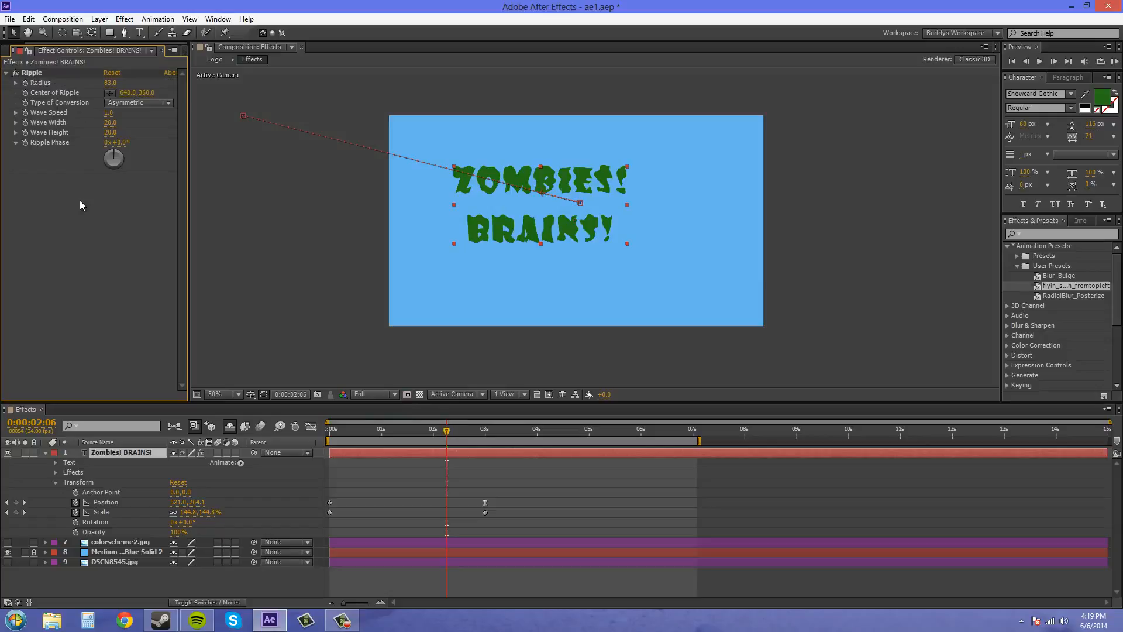
click(35, 73)
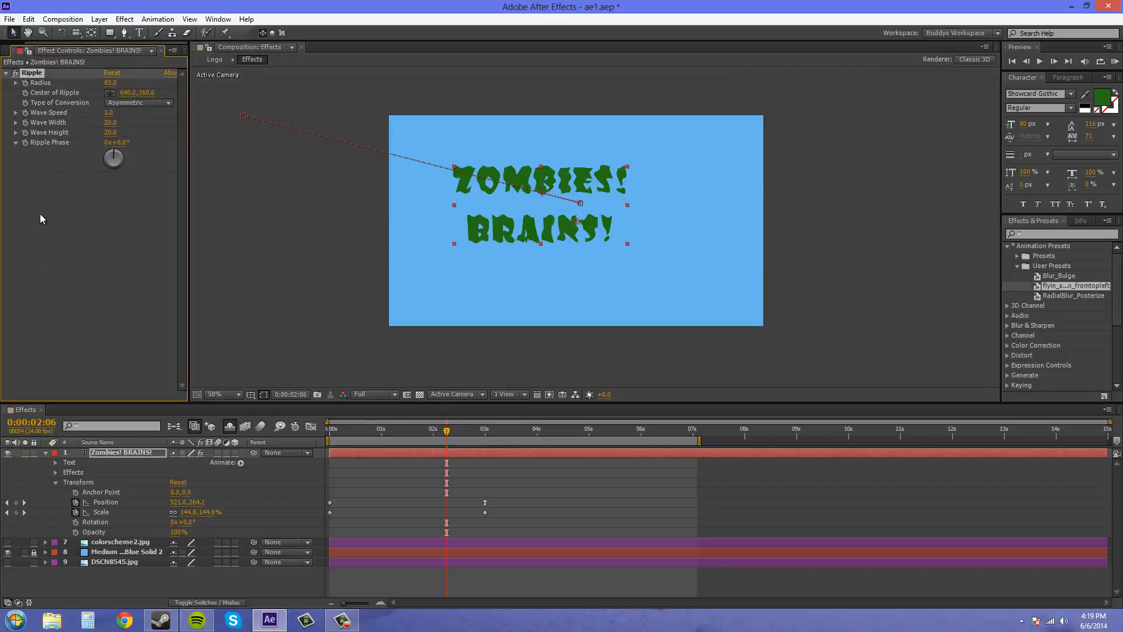
click(114, 512)
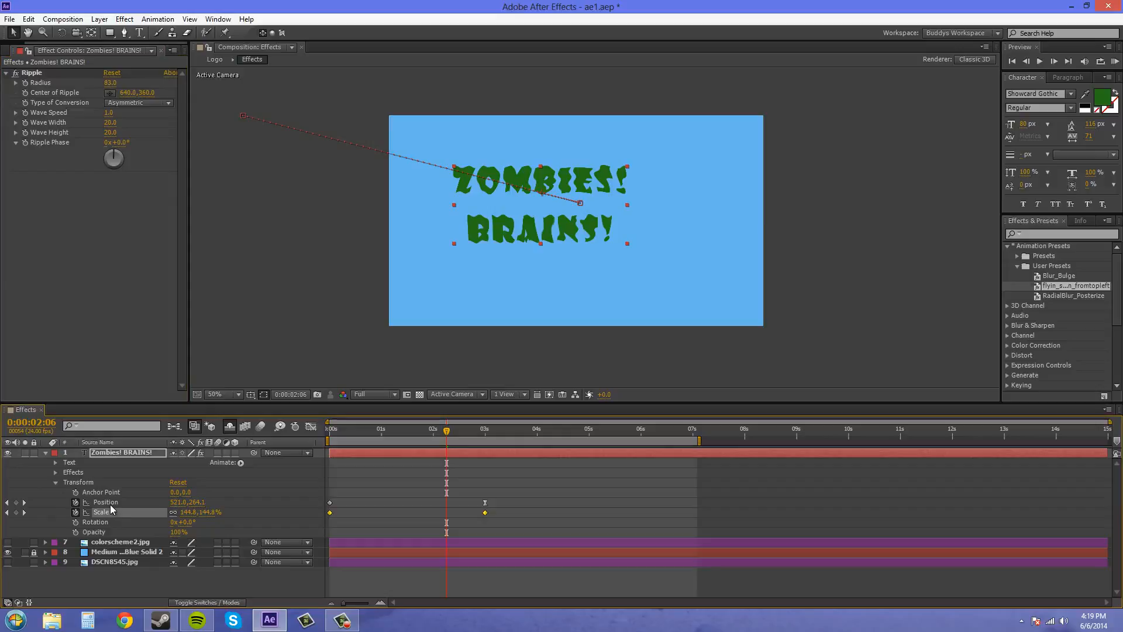
click(107, 502)
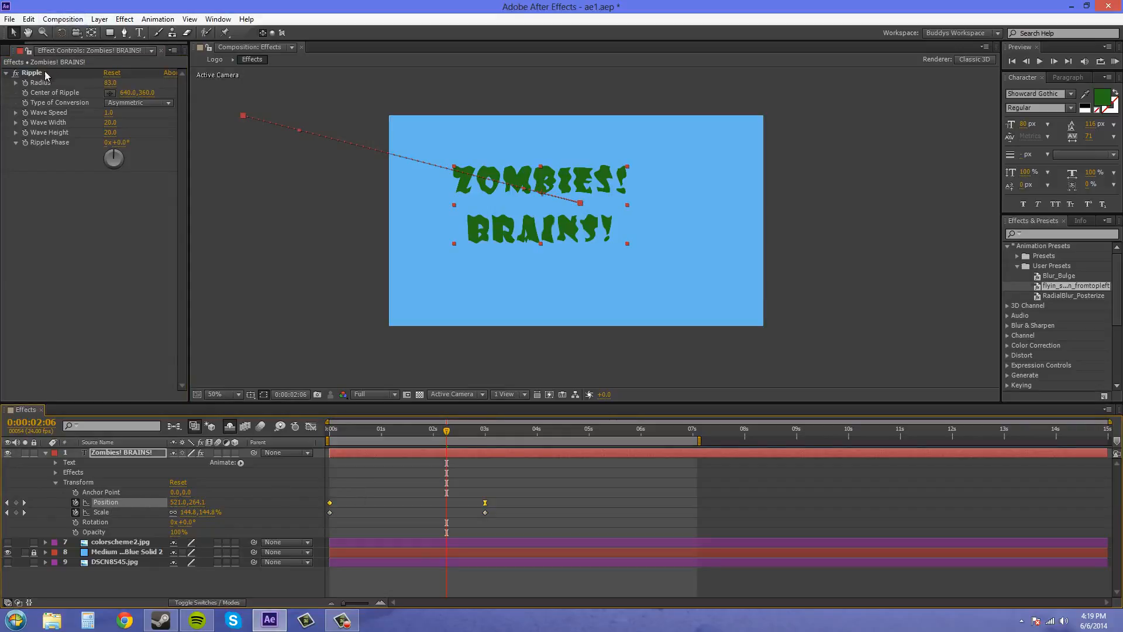
drag(38, 73, 1016, 366)
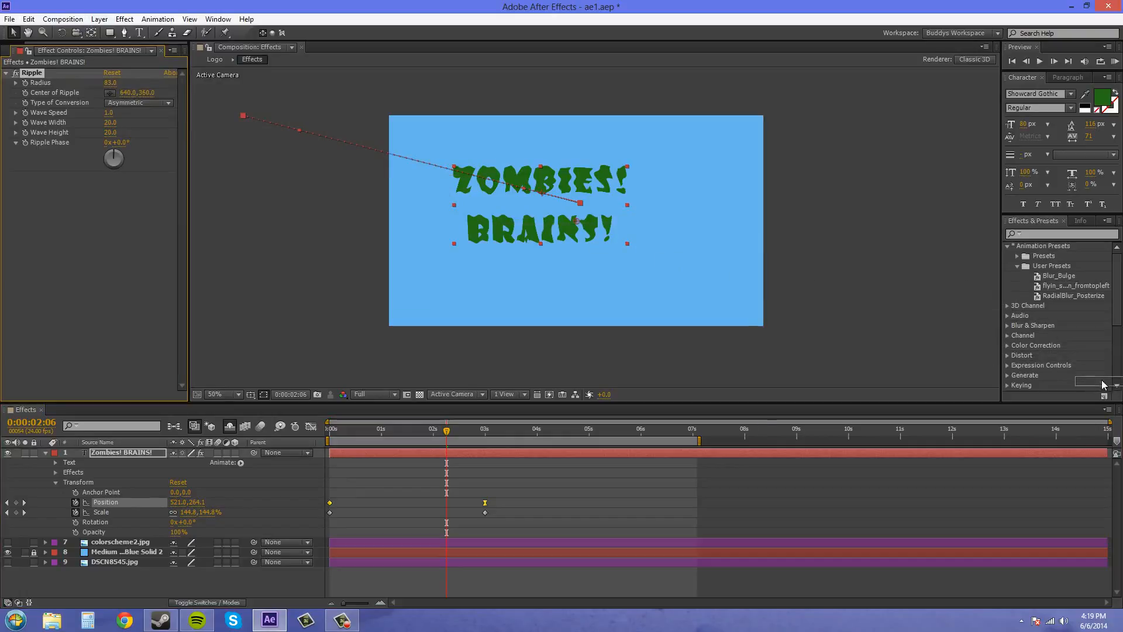
scroll(1075, 383, down, 4)
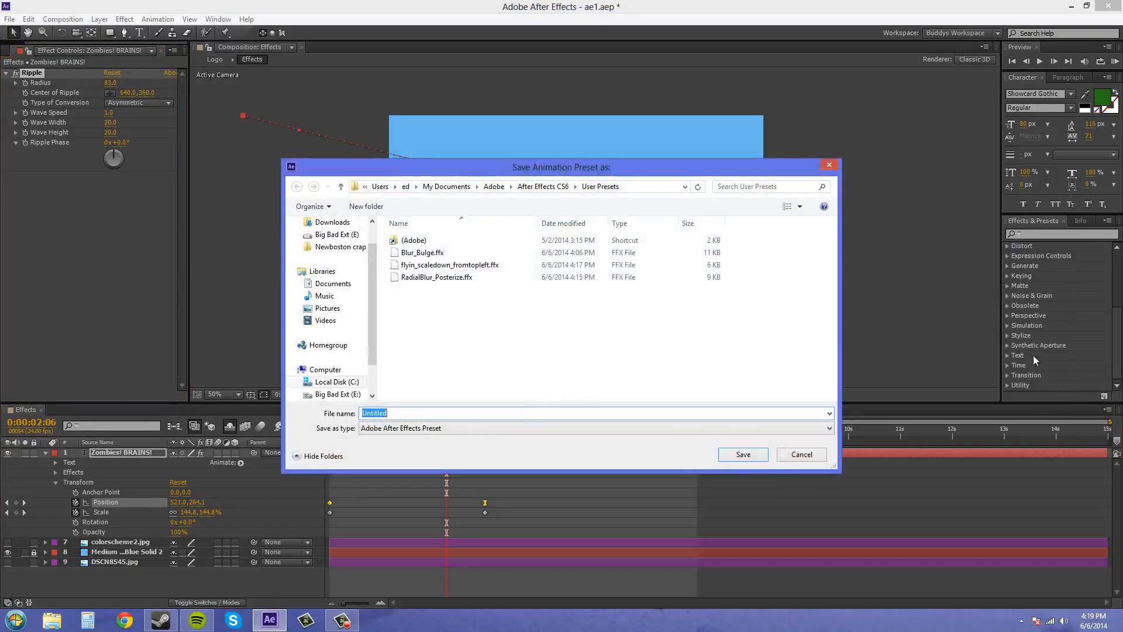
text(ripple)
click(749, 455)
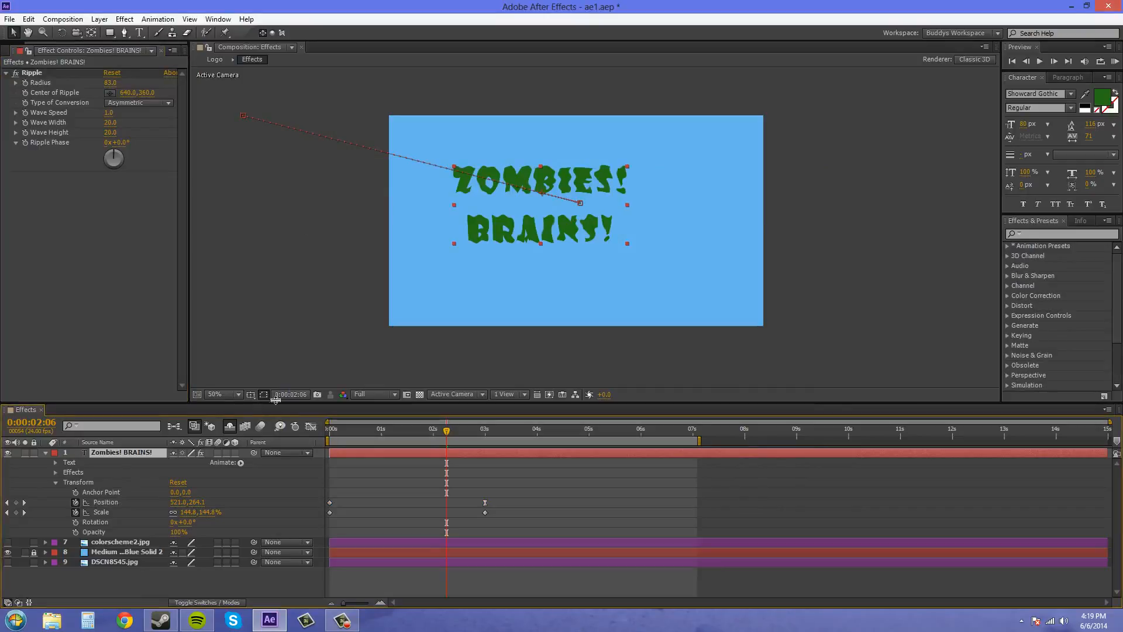
- Delete all Position and Scale keyframes and the Ripple effect from the text layer
drag(507, 517, 326, 495)
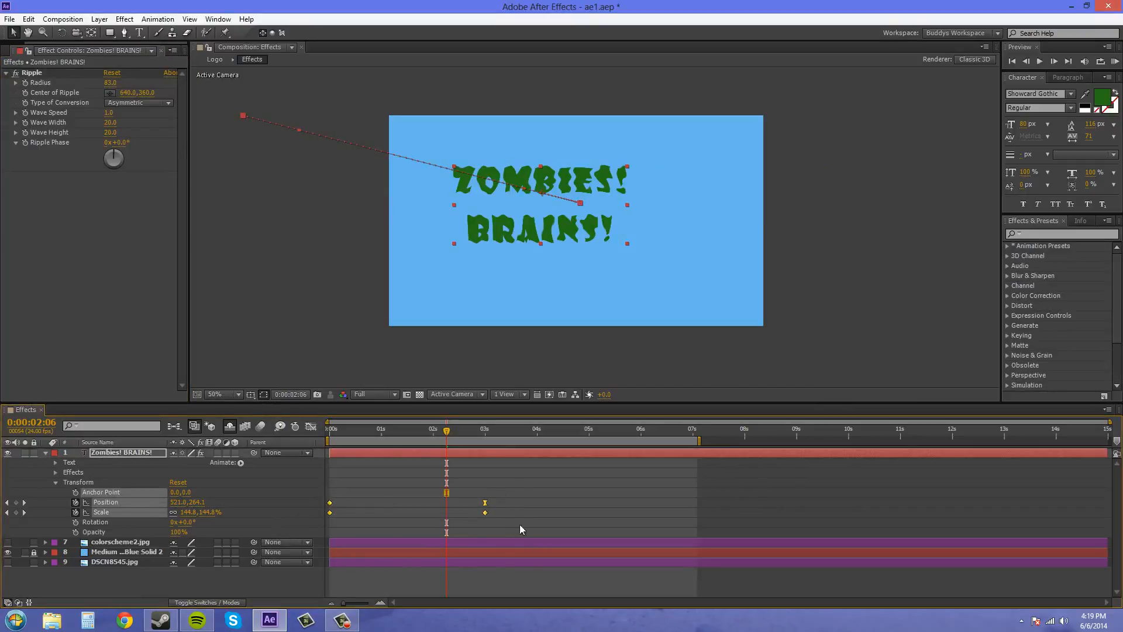
drag(513, 524, 327, 503)
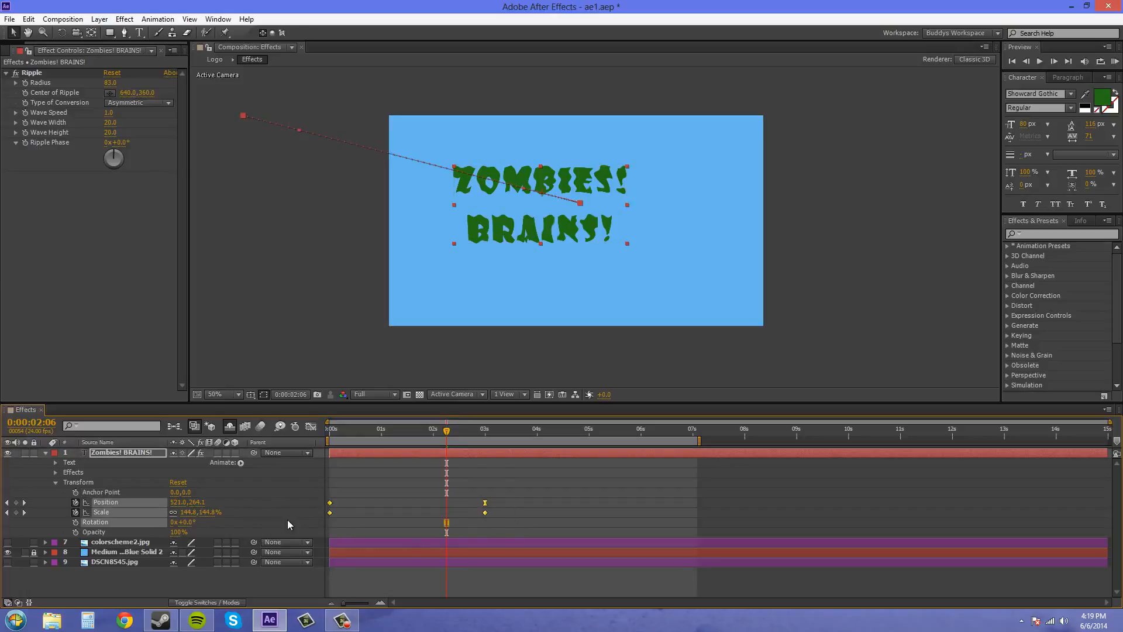
key(Delete)
click(36, 75)
key(Delete)
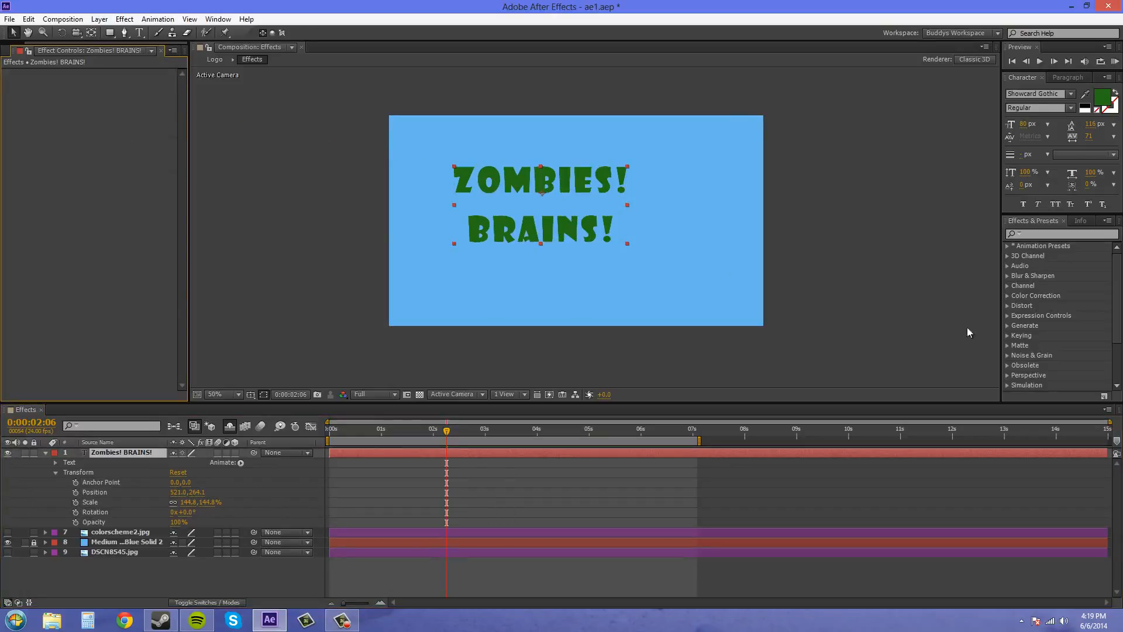
- Apply the ripple user preset to the text layer and scrub through its animation from 0:00:02:06 to 0:00:04:19 and back
click(1007, 246)
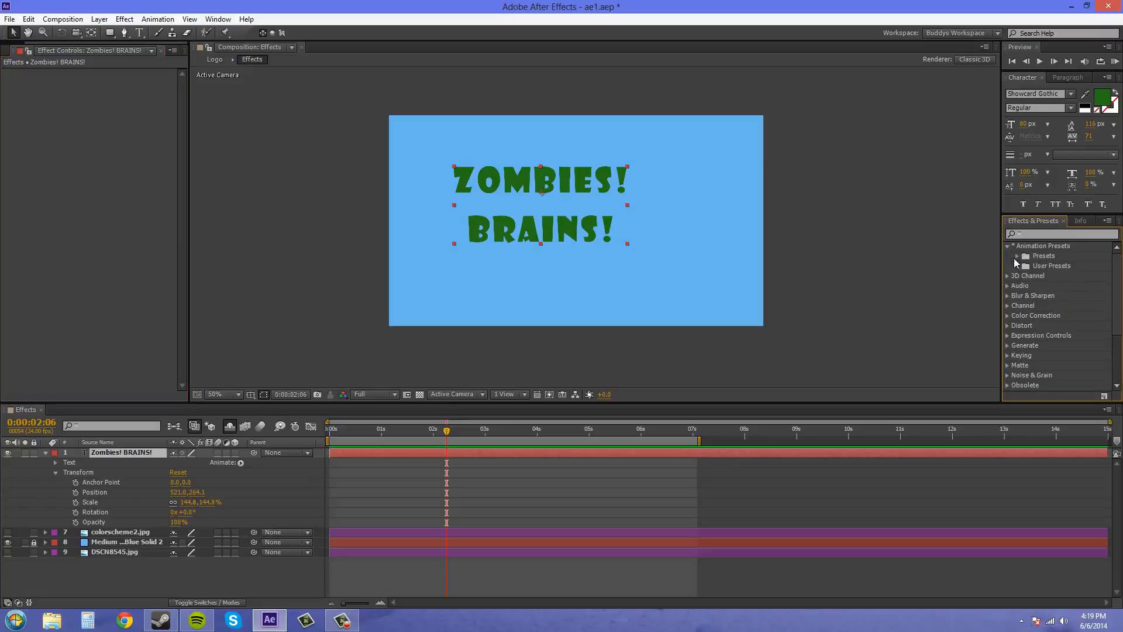
click(1017, 266)
click(1052, 307)
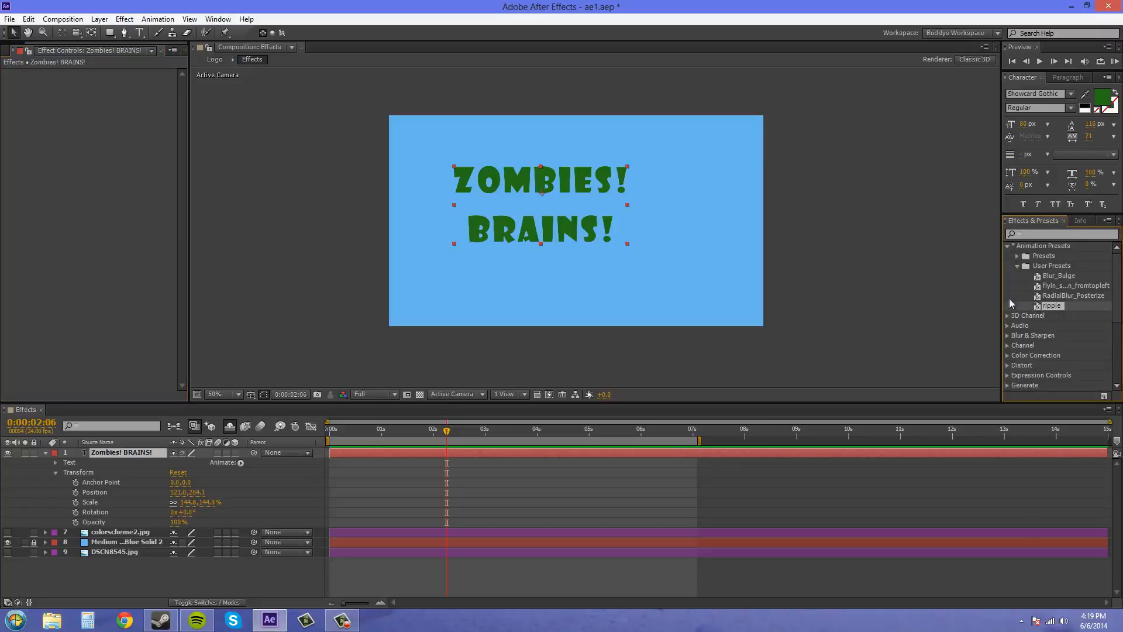
drag(1009, 301, 554, 219)
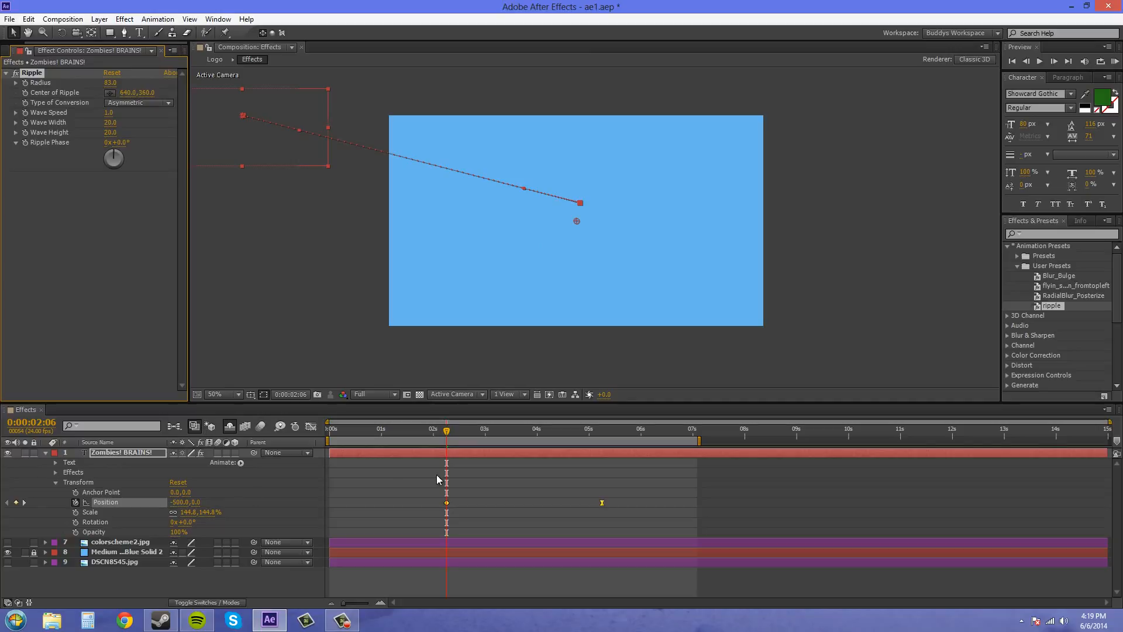
drag(447, 435, 576, 462)
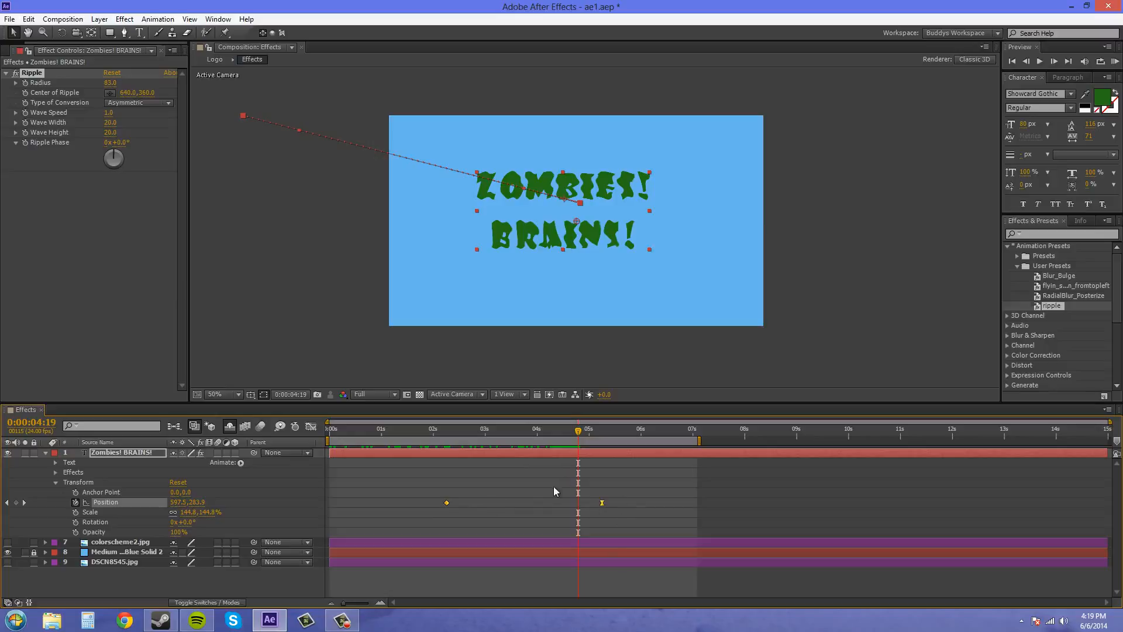
drag(579, 430, 447, 445)
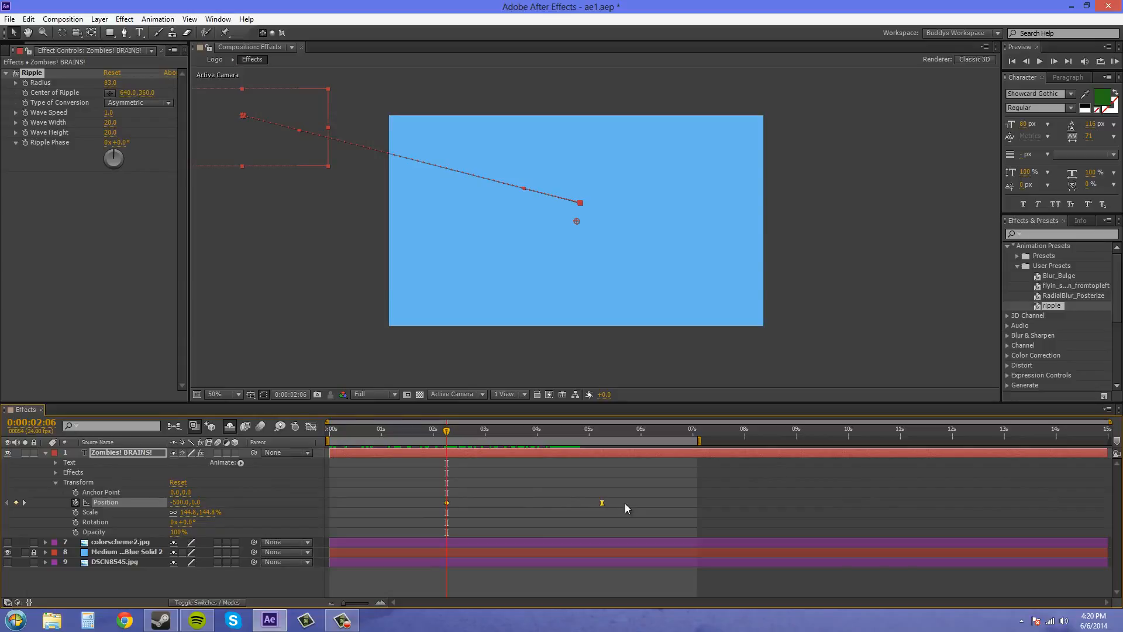
- Delete the ripple.ffx file from the User Presets folder through the preset saving dialog, without saving a new preset
click(1054, 307)
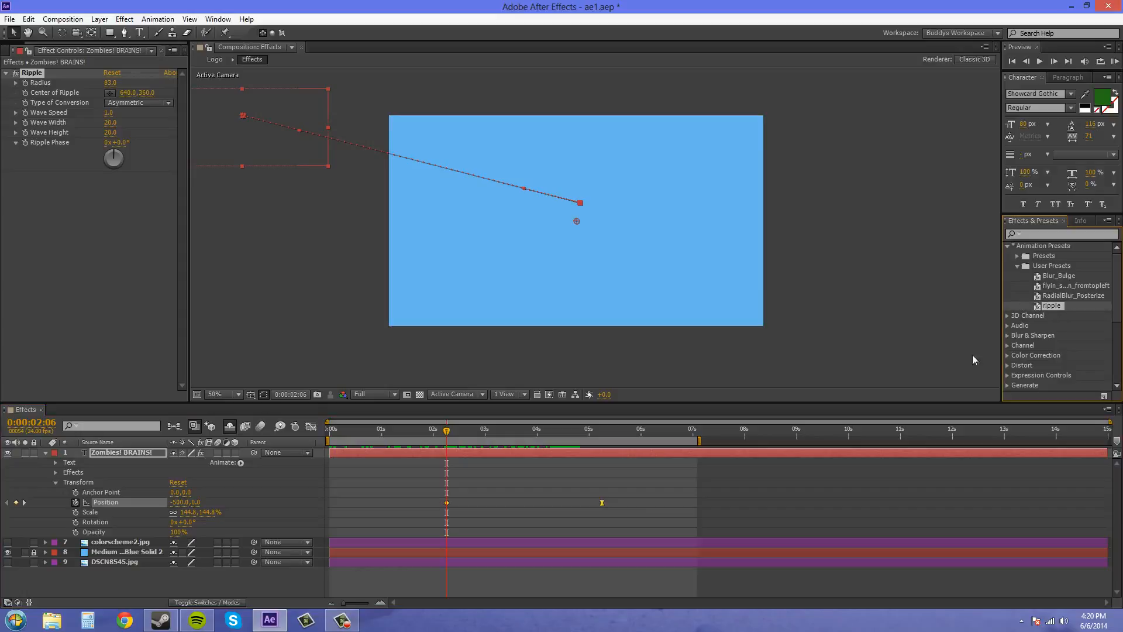
click(1104, 397)
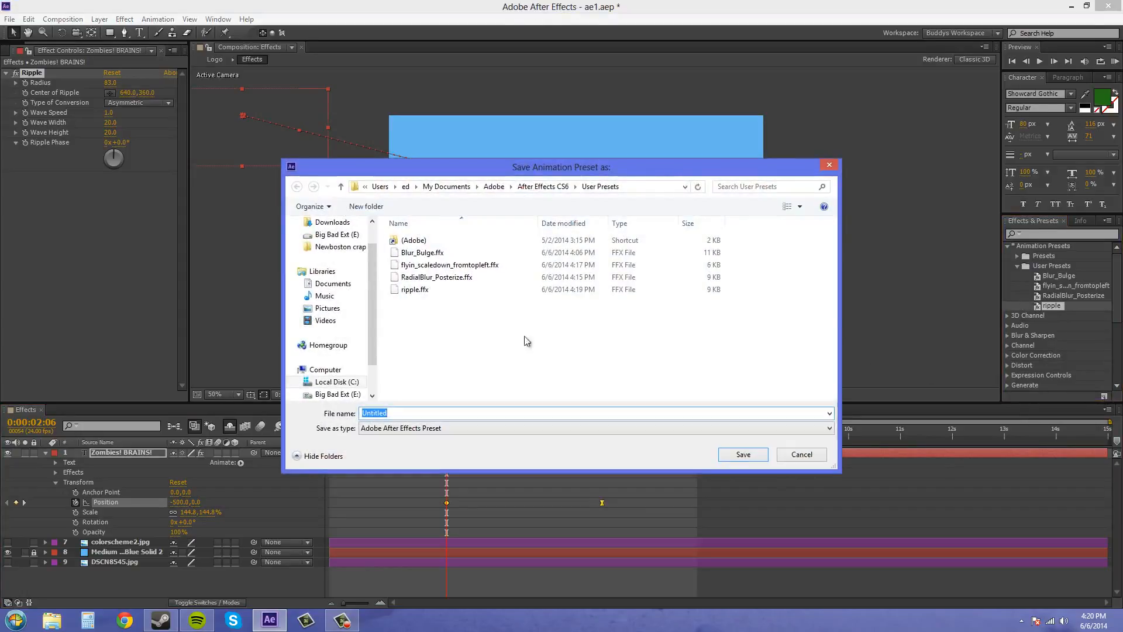
click(416, 290)
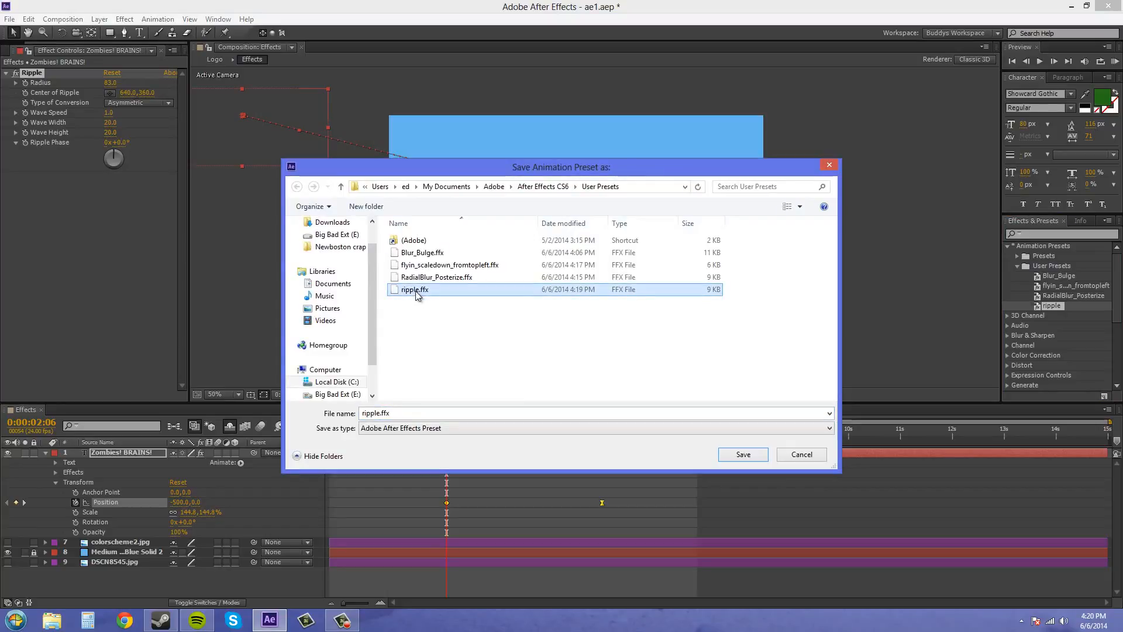
key(Delete)
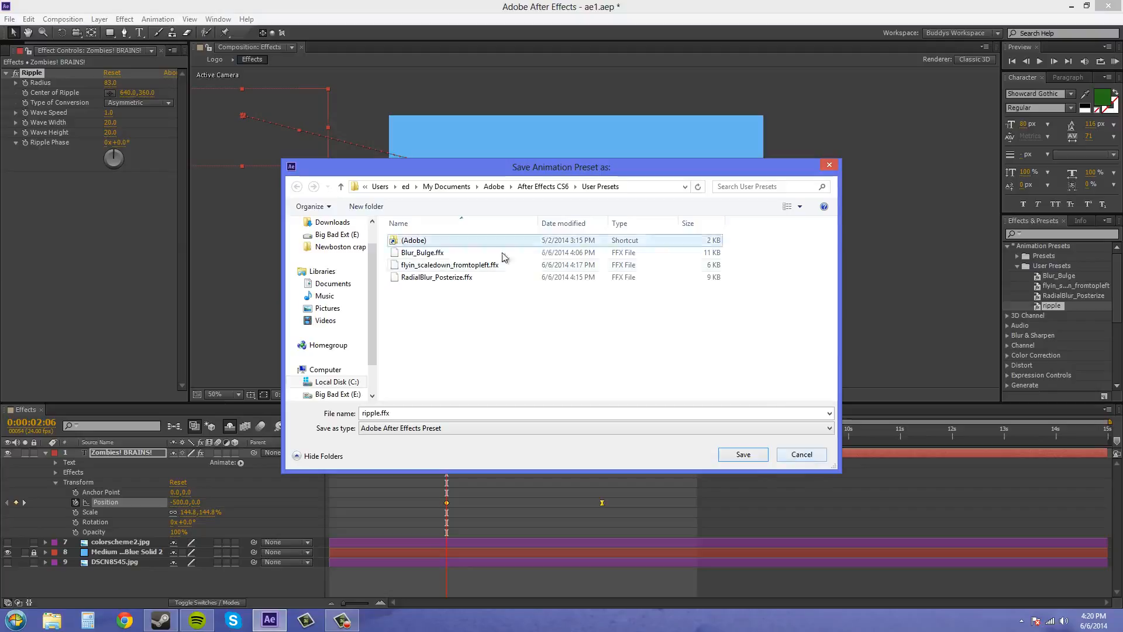
click(819, 458)
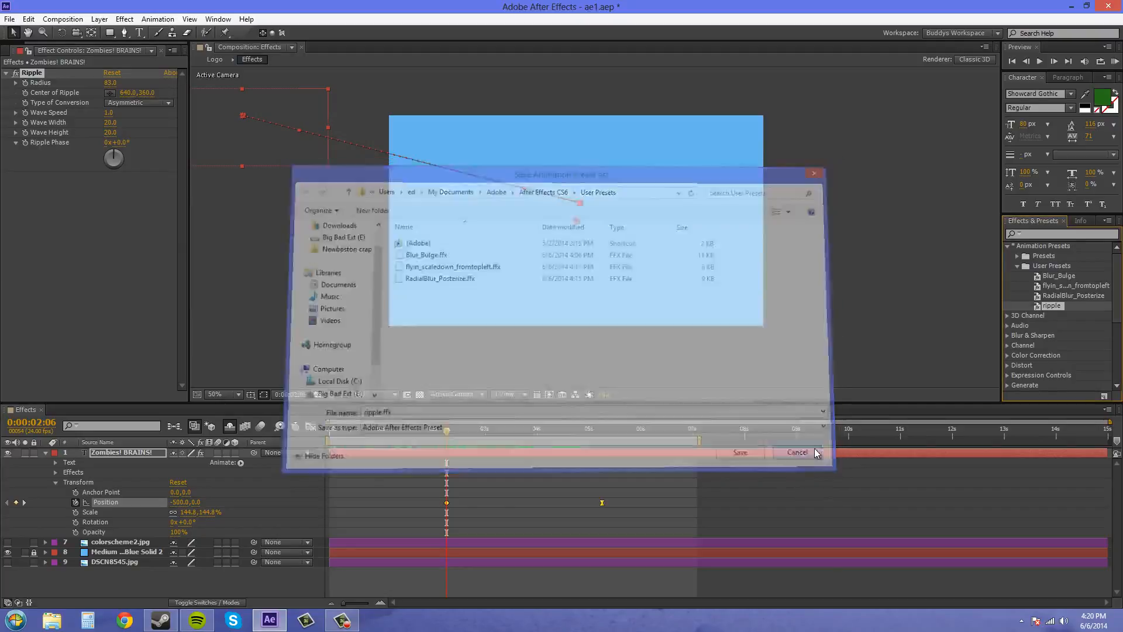
- Delete the Position keyframes and the Ripple effect from the text layer
click(447, 503)
drag(447, 504, 367, 504)
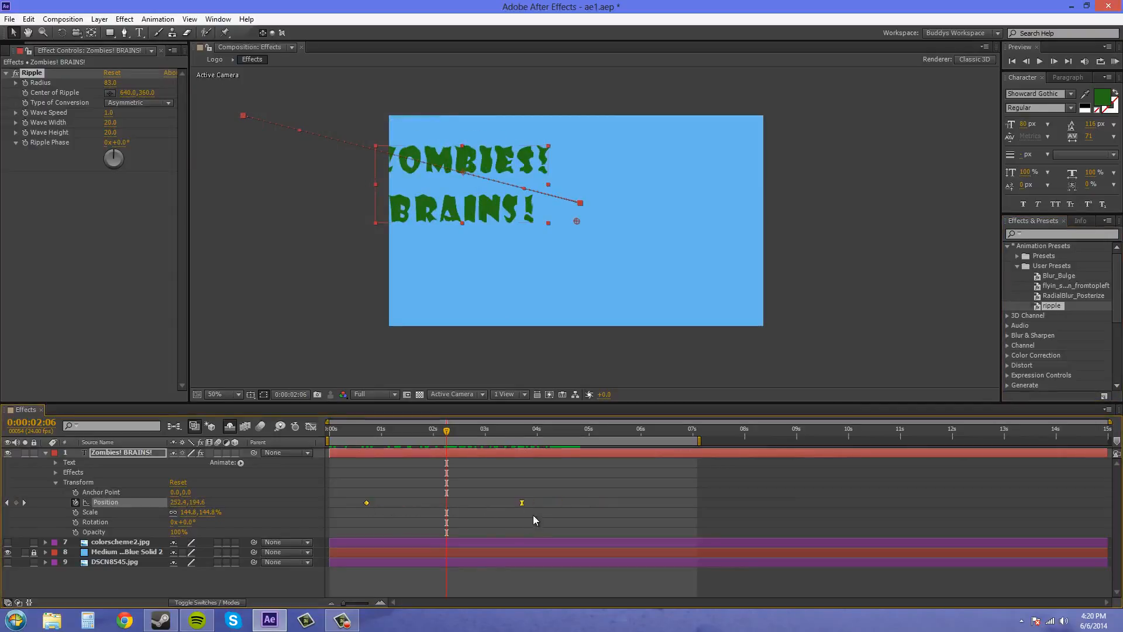
drag(558, 516, 358, 493)
key(Delete)
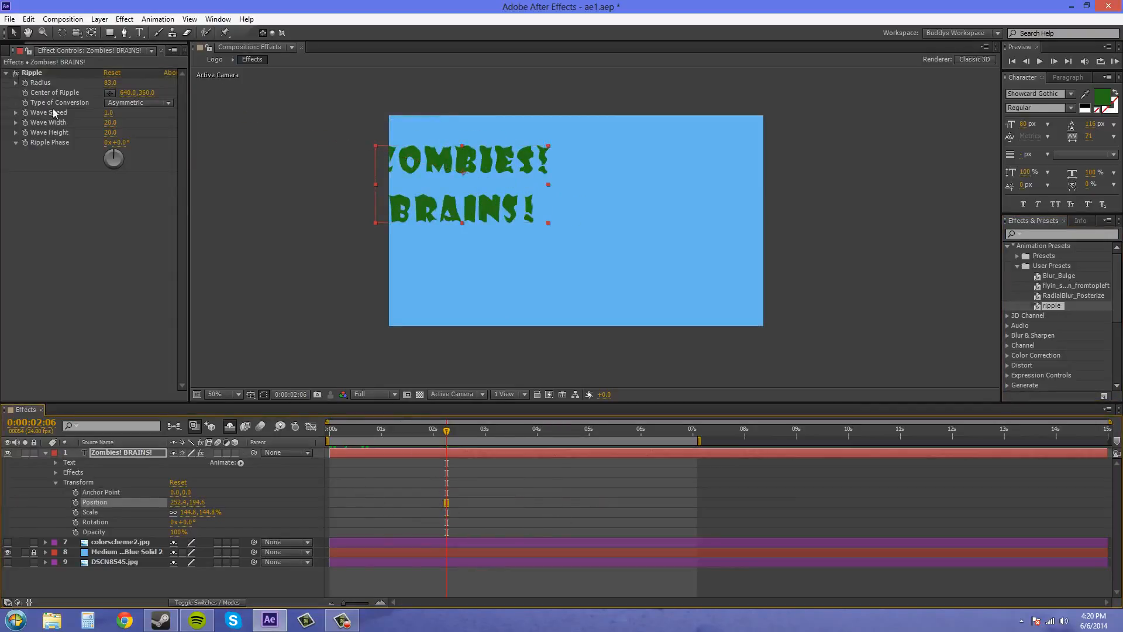
click(28, 74)
key(Delete)
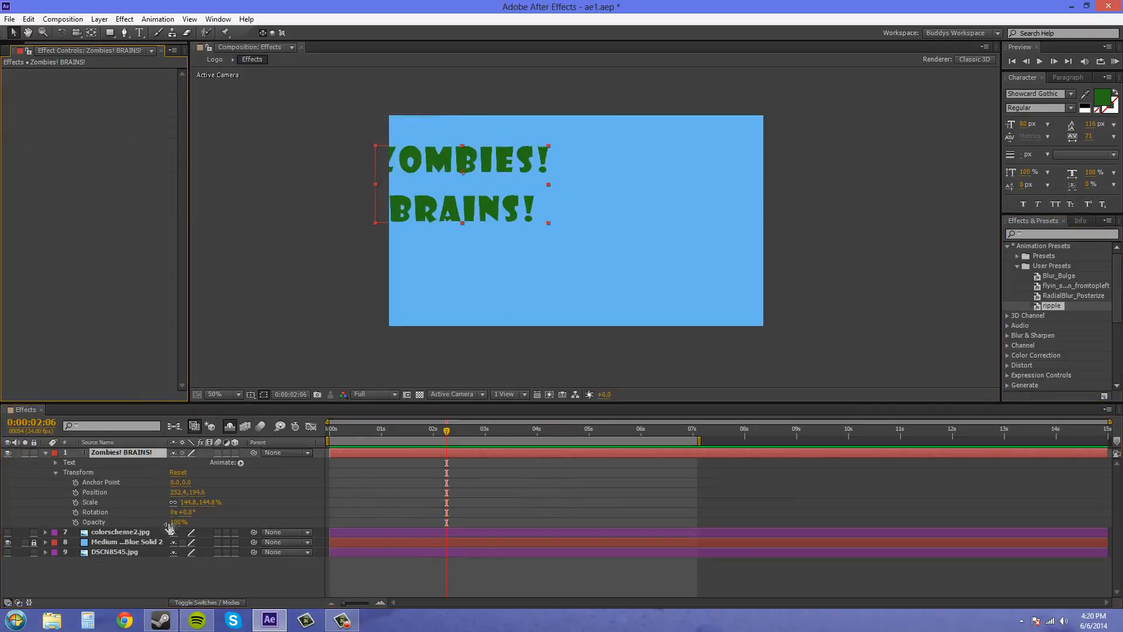
- Collapse the text layer's Transform properties and move the text to the middle of the frame
click(52, 475)
click(55, 473)
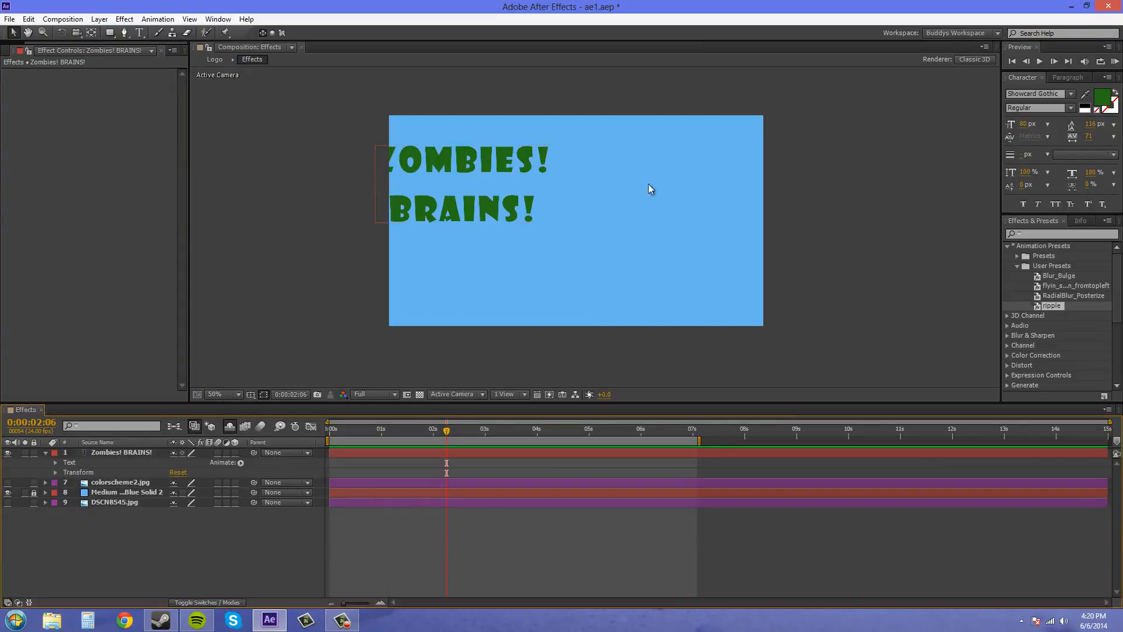
drag(487, 165, 598, 199)
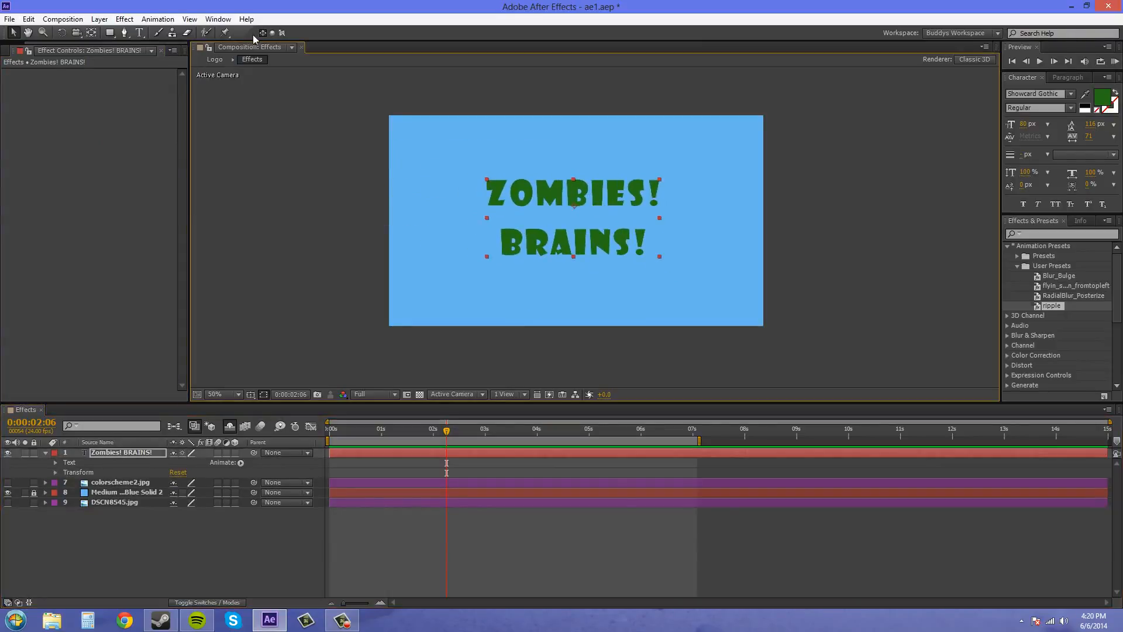
- Draw a triangular mask with the Pen tool over the lower parts of the letters Z and O on the text layer
click(124, 32)
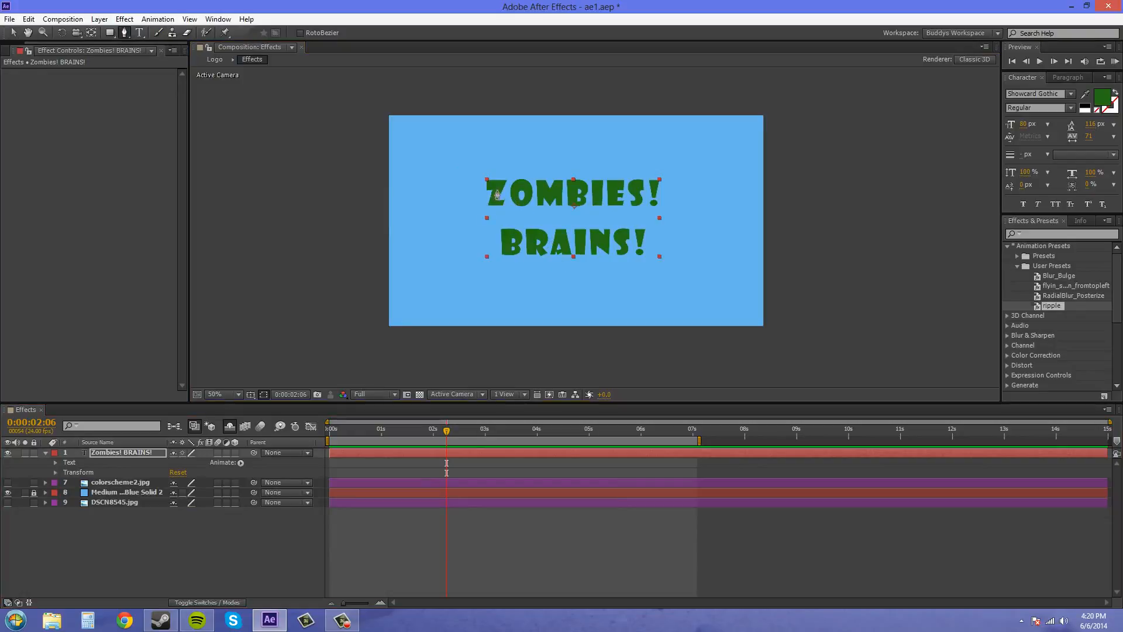
click(496, 209)
click(530, 208)
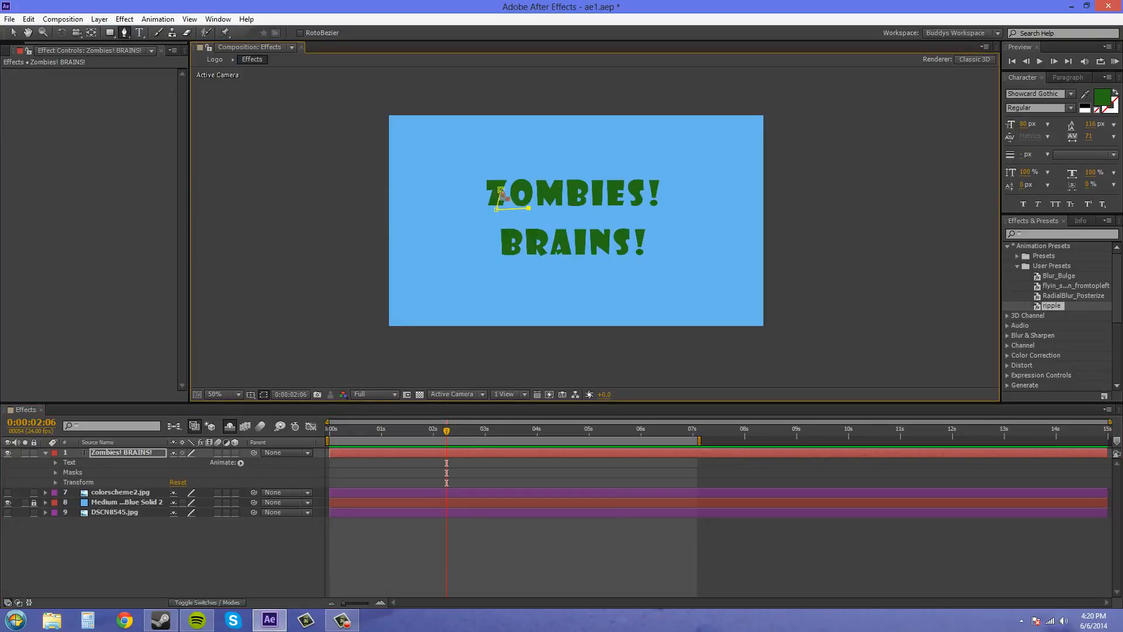
click(501, 190)
click(100, 579)
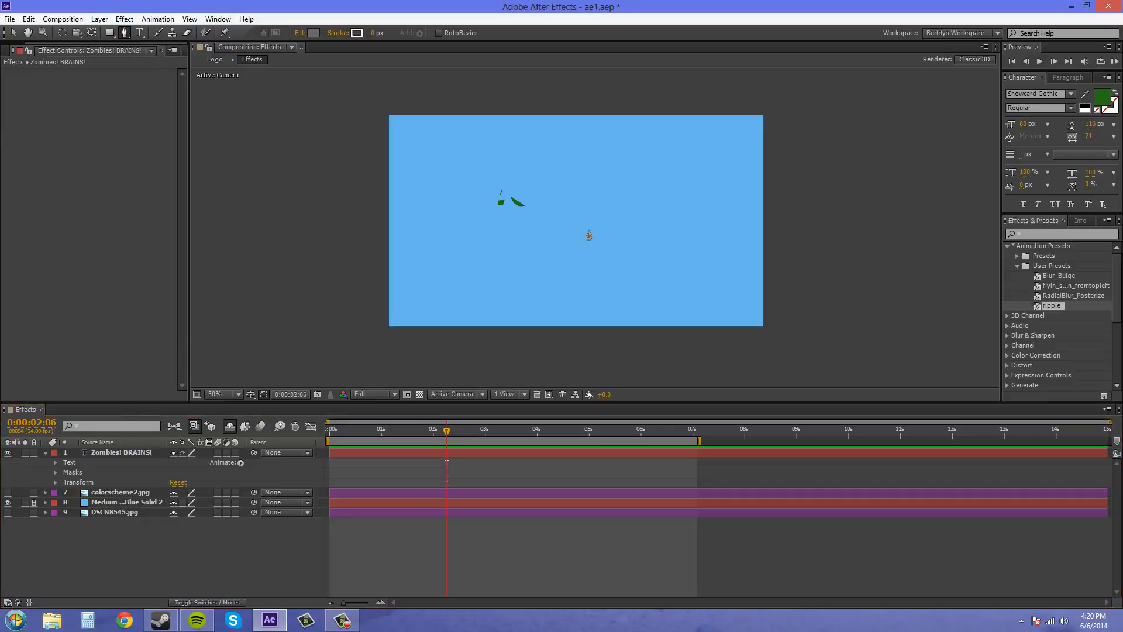
click(590, 223)
click(571, 249)
click(628, 249)
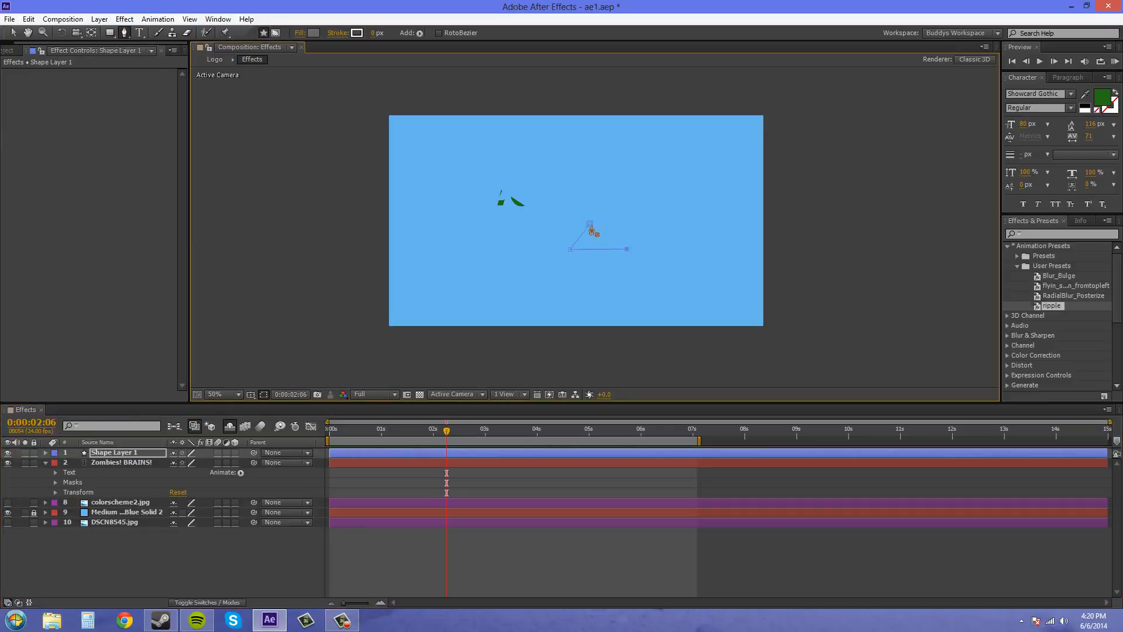
click(590, 224)
key(ctrl+z)
key(ctrl+z)
key(ctrl+z)
key(ctrl+z)
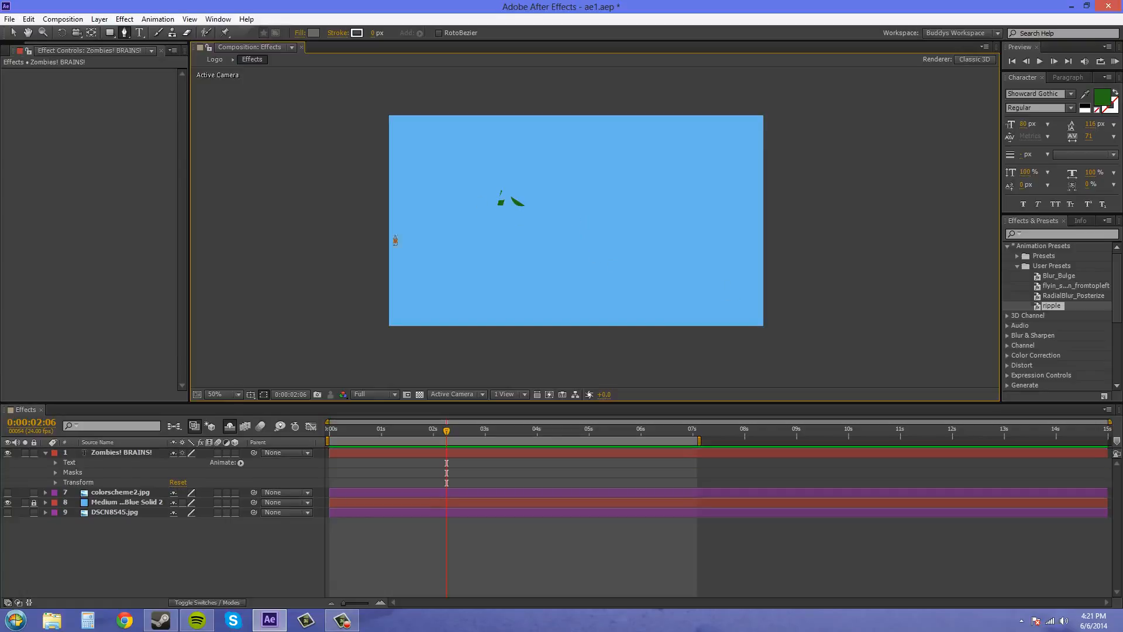
- Draw a four-point mask over the upper part of the letters IN in BRAINS! on the text layer and expand its Masks group
click(113, 451)
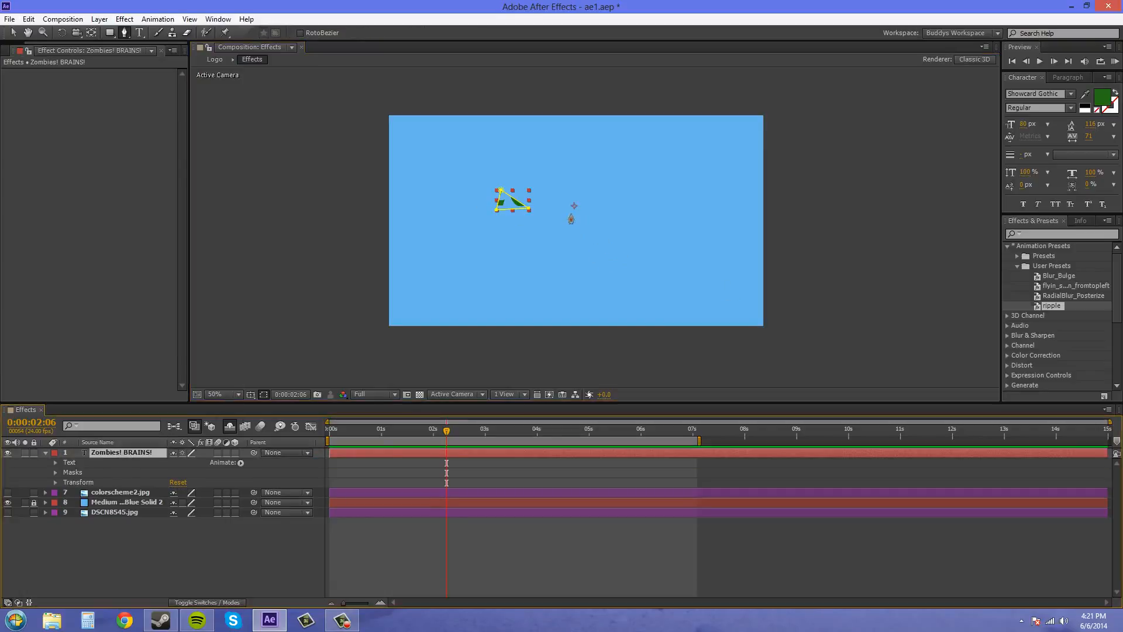
click(579, 219)
click(565, 241)
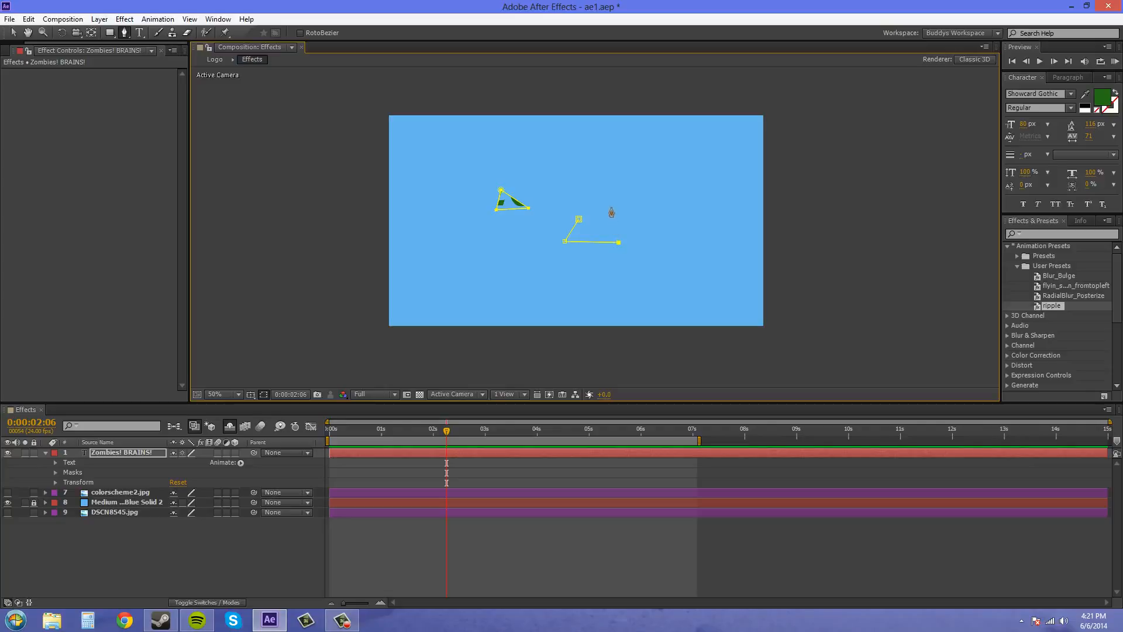
click(611, 206)
click(579, 219)
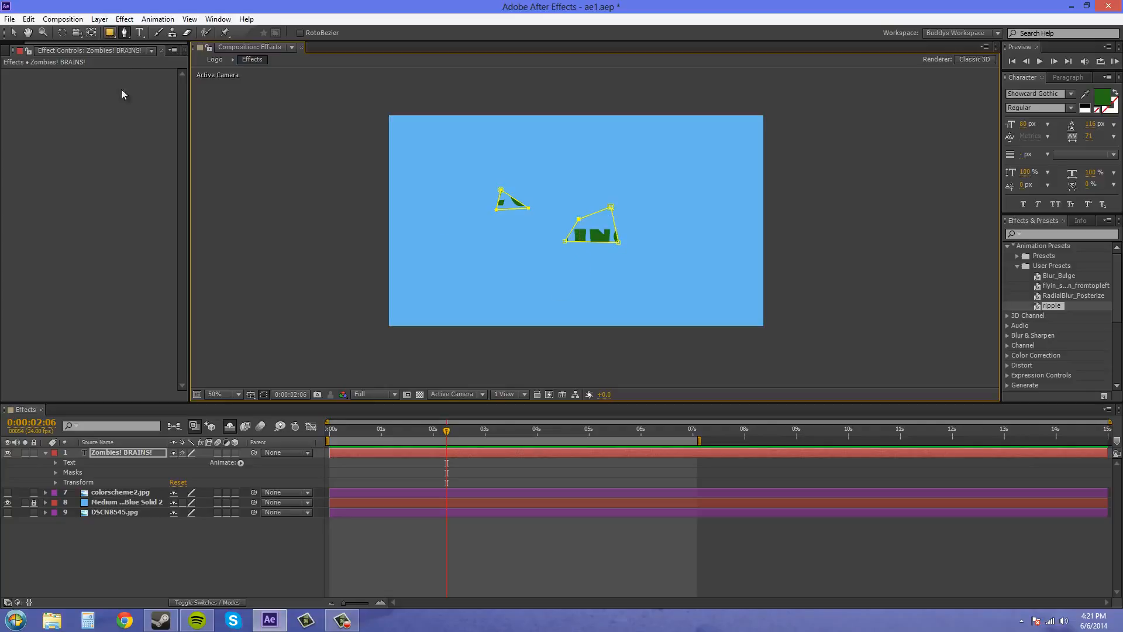
click(13, 32)
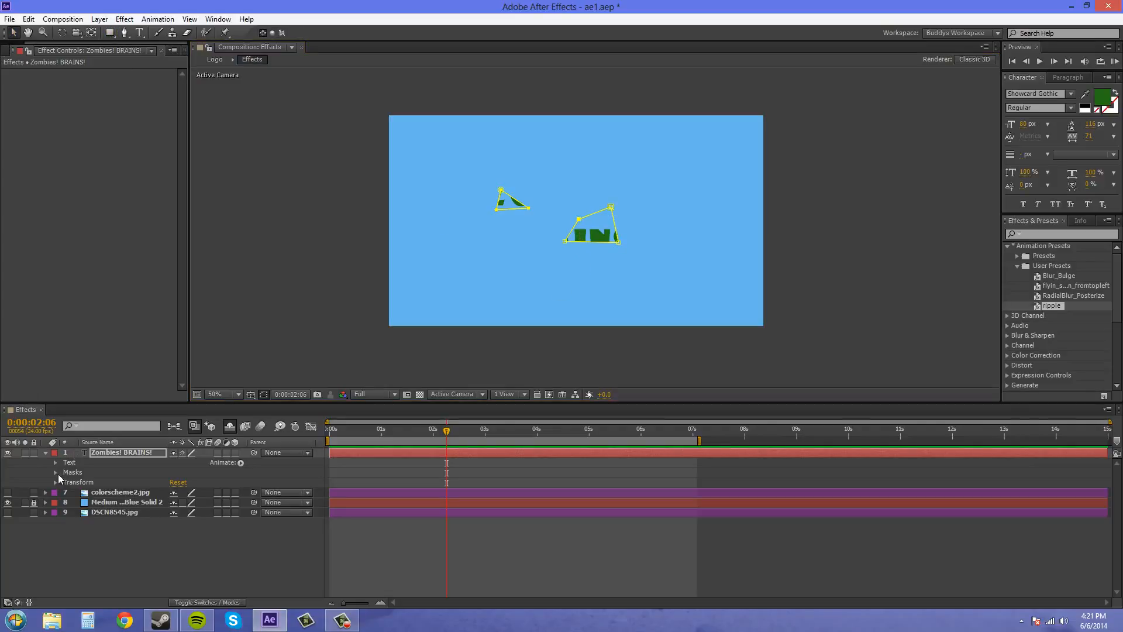
click(55, 471)
click(213, 492)
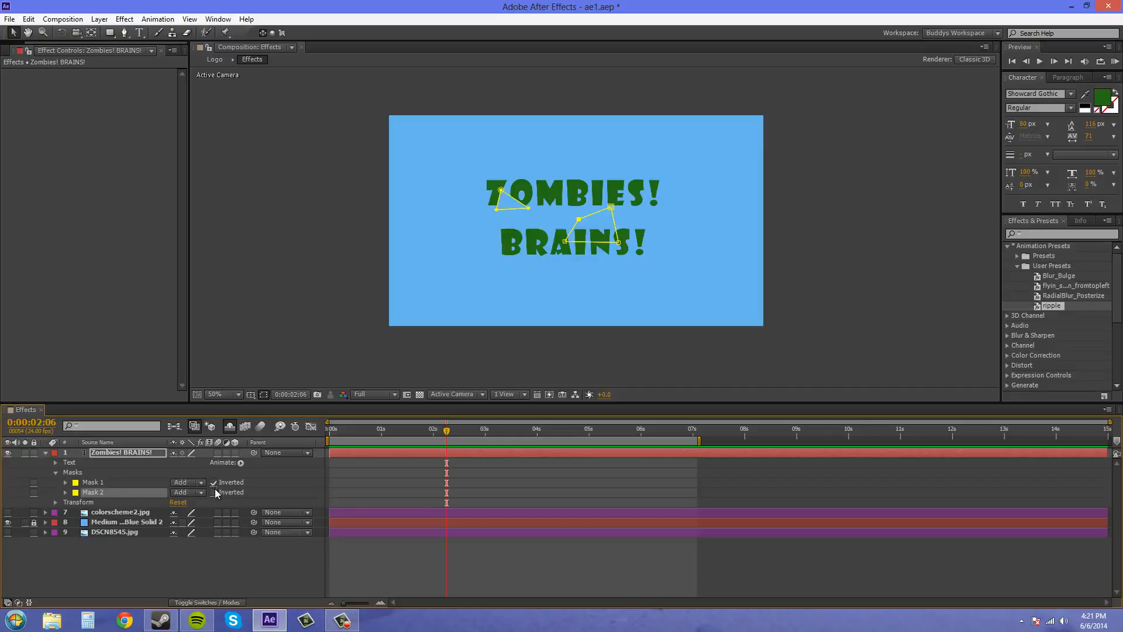
click(213, 482)
click(214, 492)
click(213, 483)
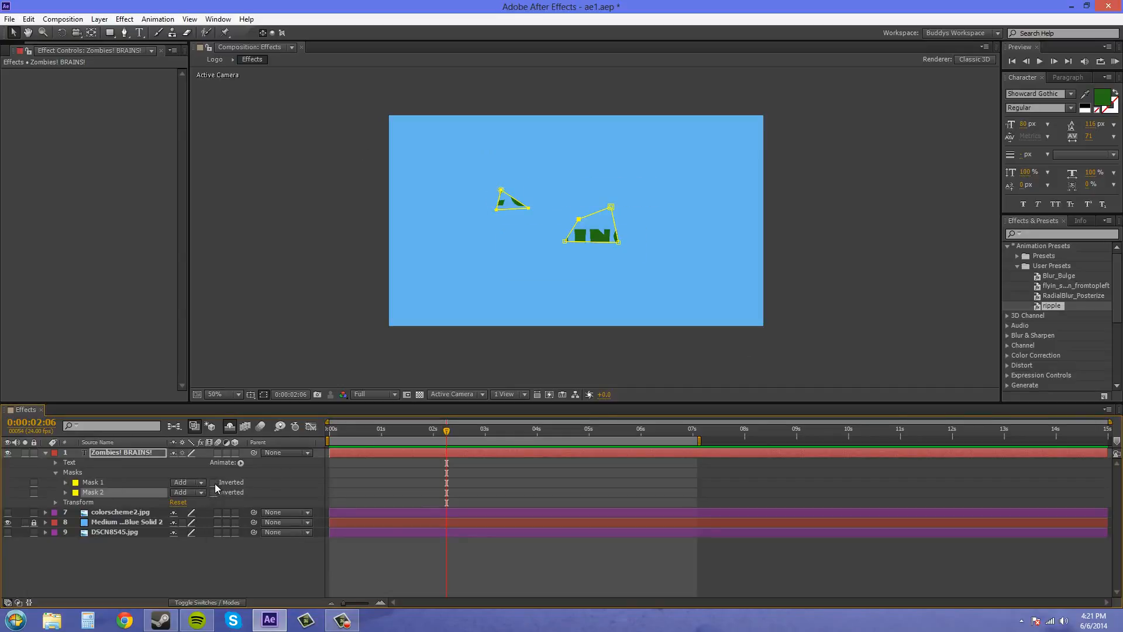
- Set the mode of Mask 1 and Mask 2 to Subtract and deselect the layer
click(200, 492)
click(203, 532)
click(195, 483)
click(202, 520)
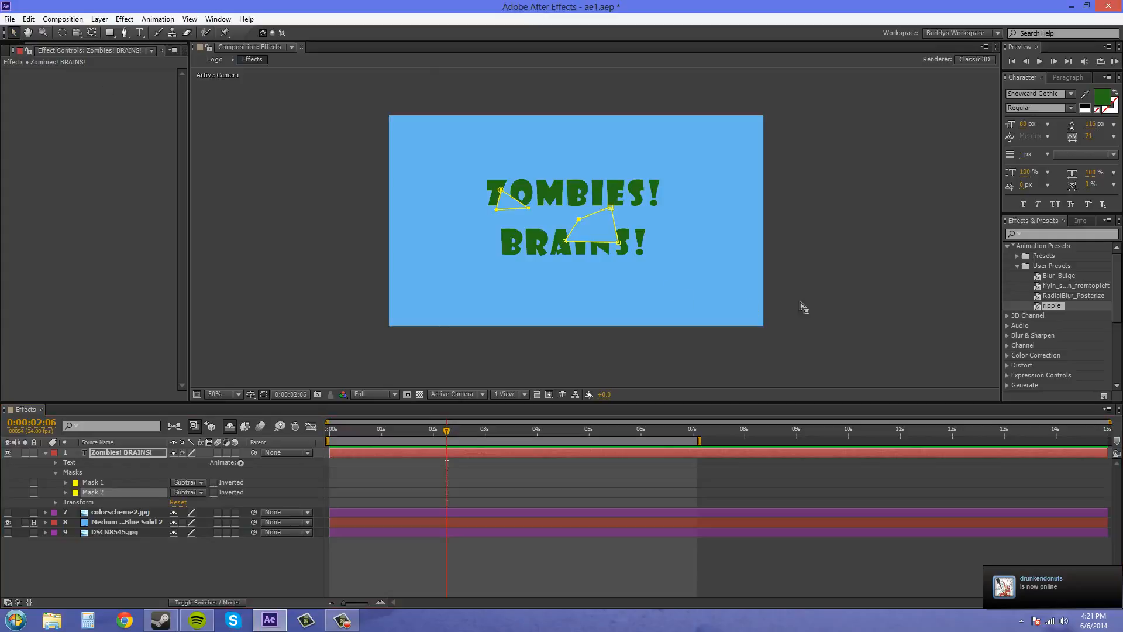
click(842, 287)
click(216, 330)
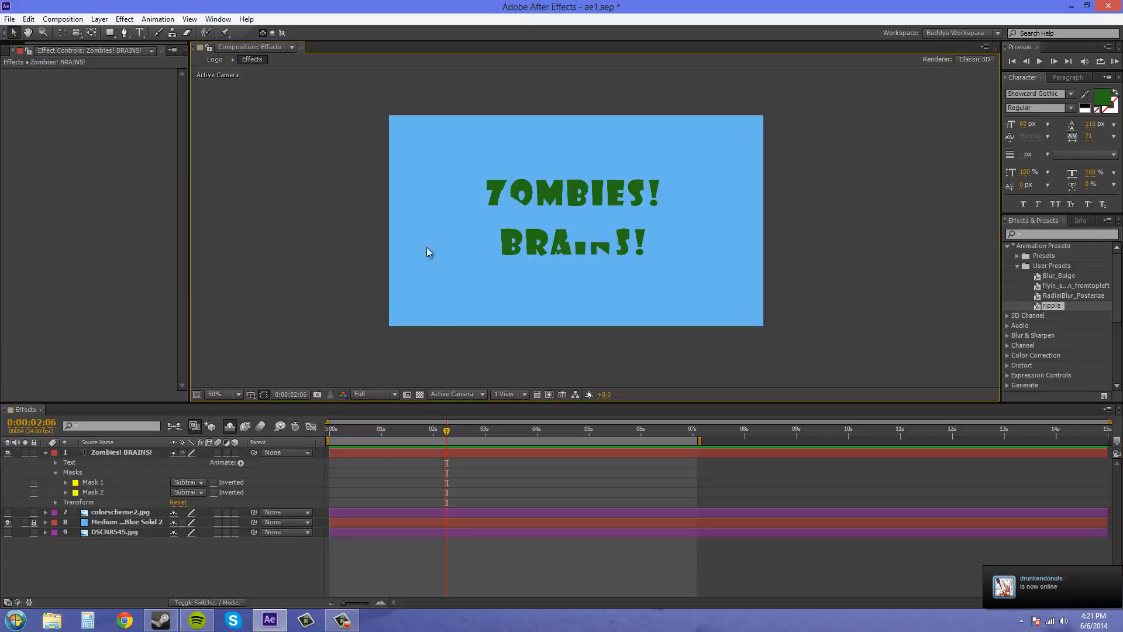
- Save Mask 1 and Mask 2 together as an animation preset named goofymasks
click(97, 485)
shift+click(99, 493)
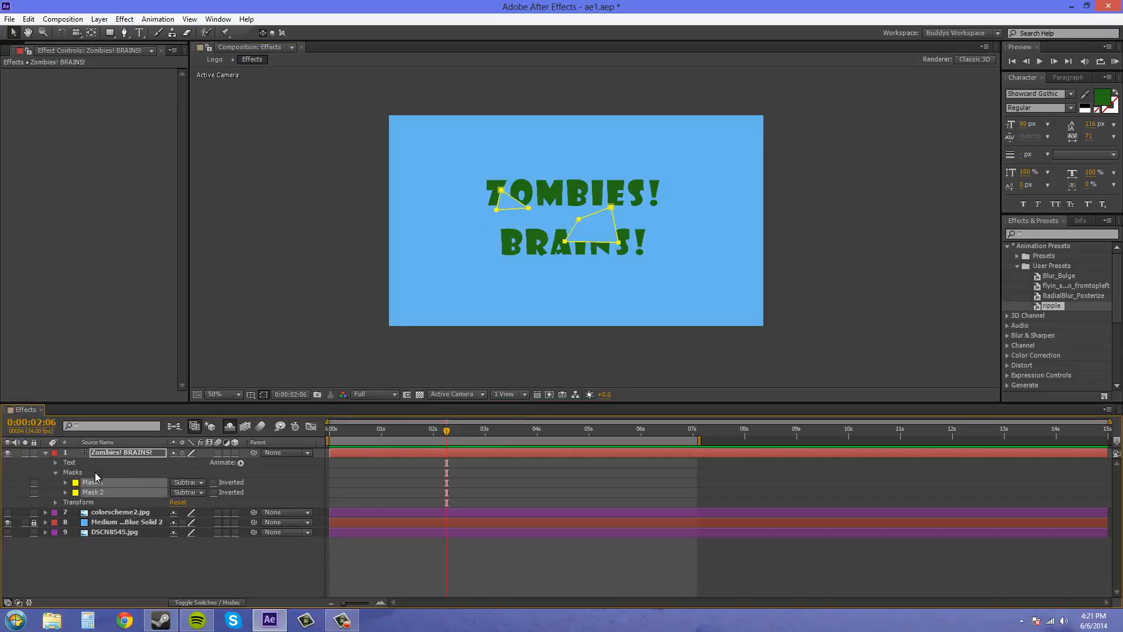
click(1104, 398)
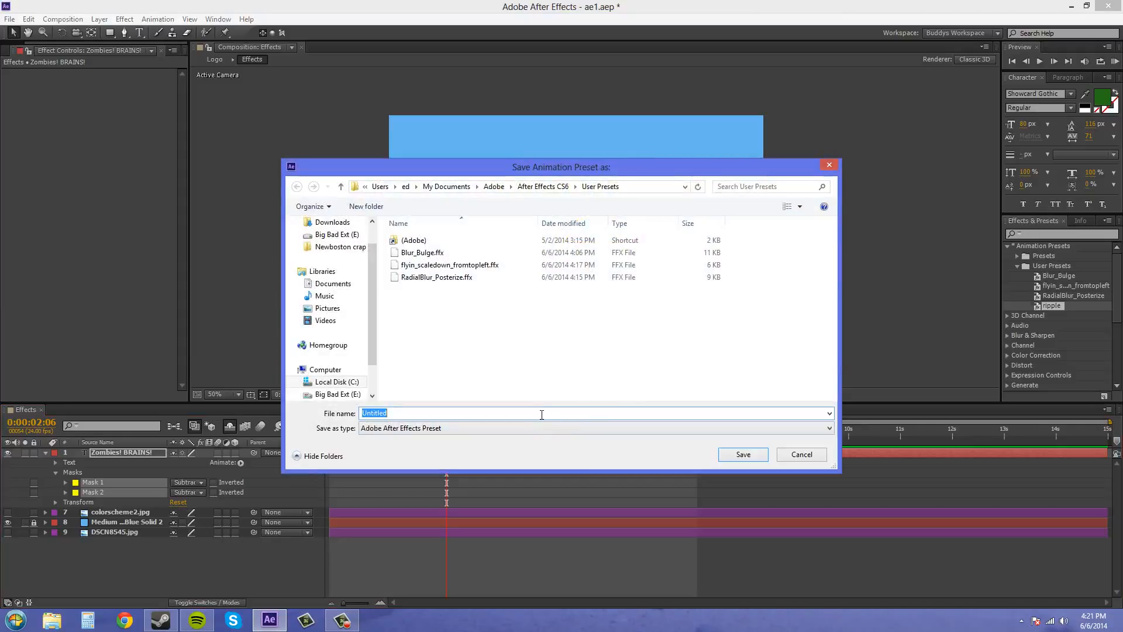
text(goofymasks)
drag(738, 168, 801, 107)
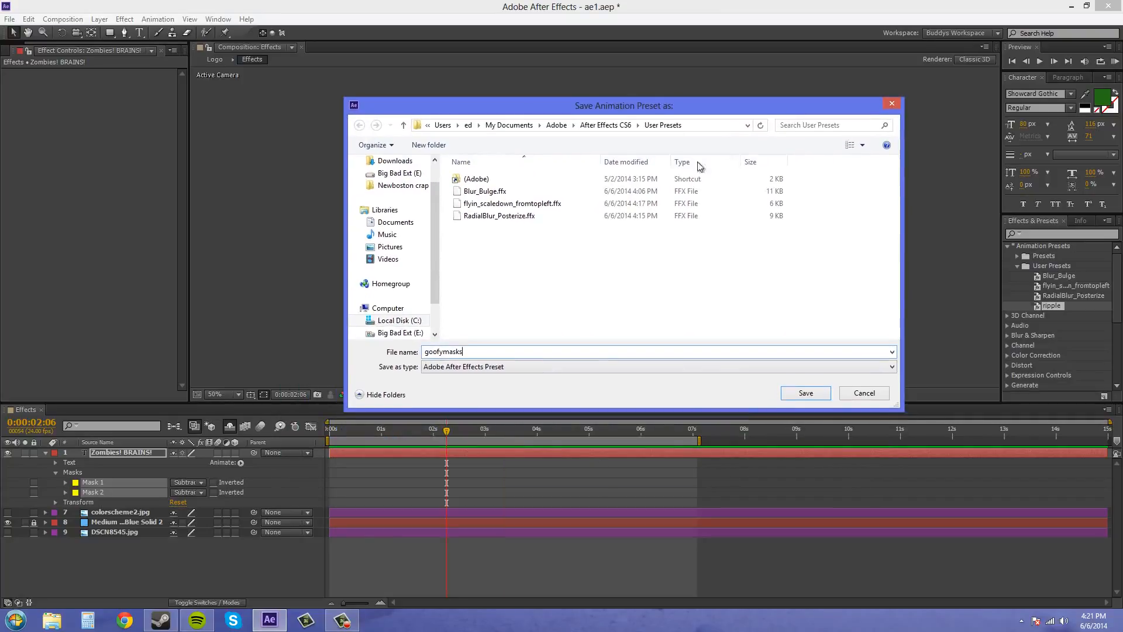
click(806, 393)
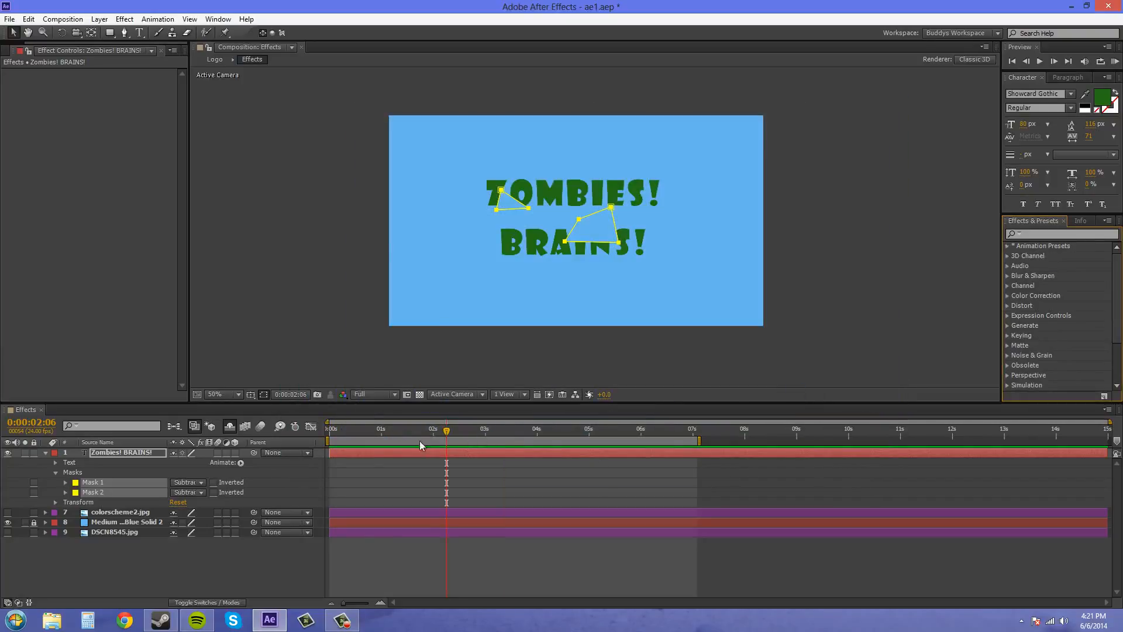
- Delete all masks from the text layer and apply the goofymasks user preset to it
click(103, 474)
key(Delete)
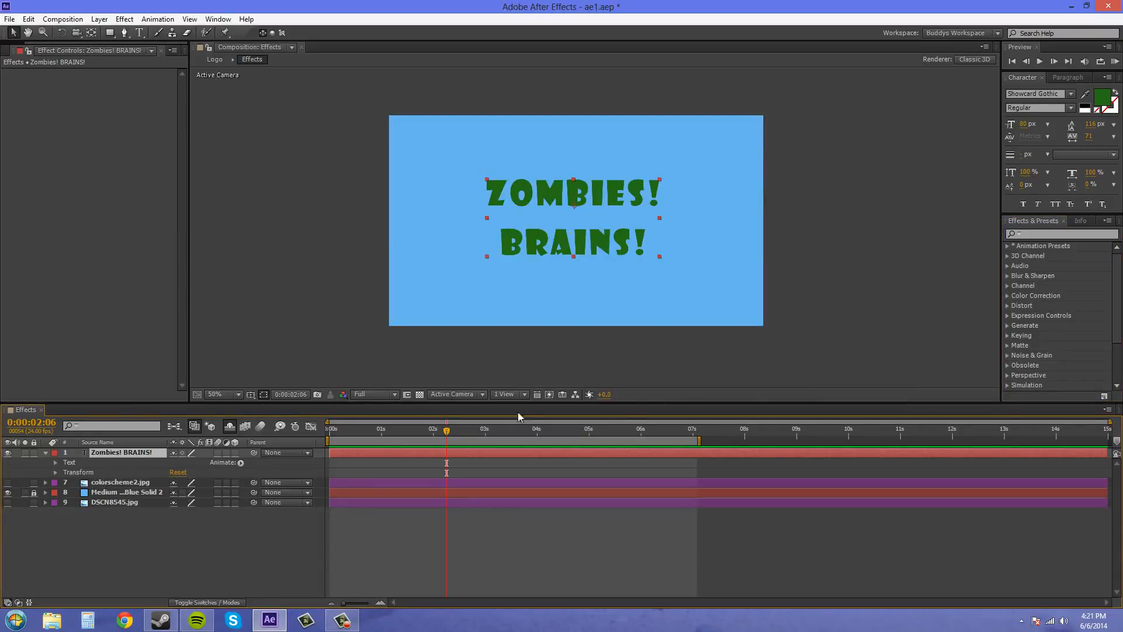
click(1007, 246)
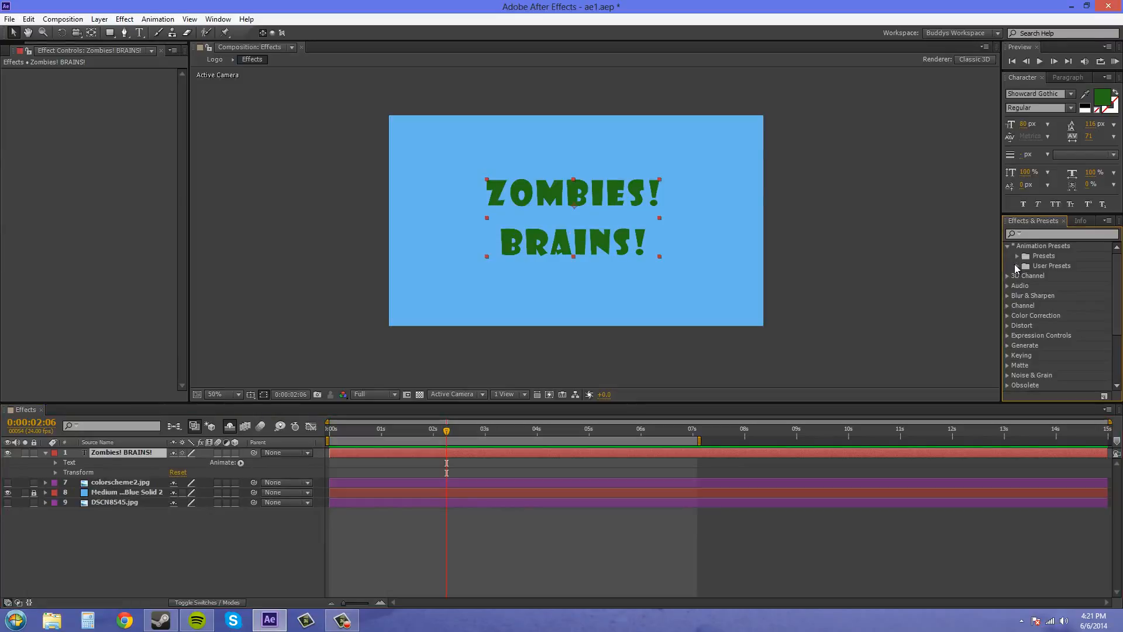
click(1015, 266)
drag(1061, 296, 633, 263)
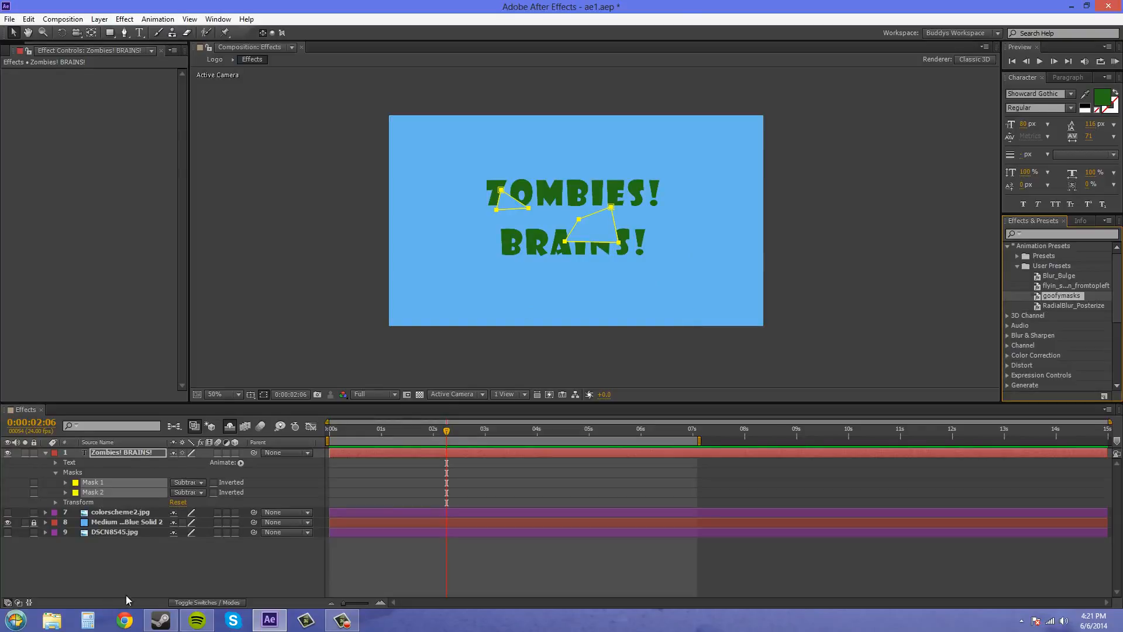
- Remove the two masks applied by the goofymasks preset from the text layer
click(75, 472)
click(89, 474)
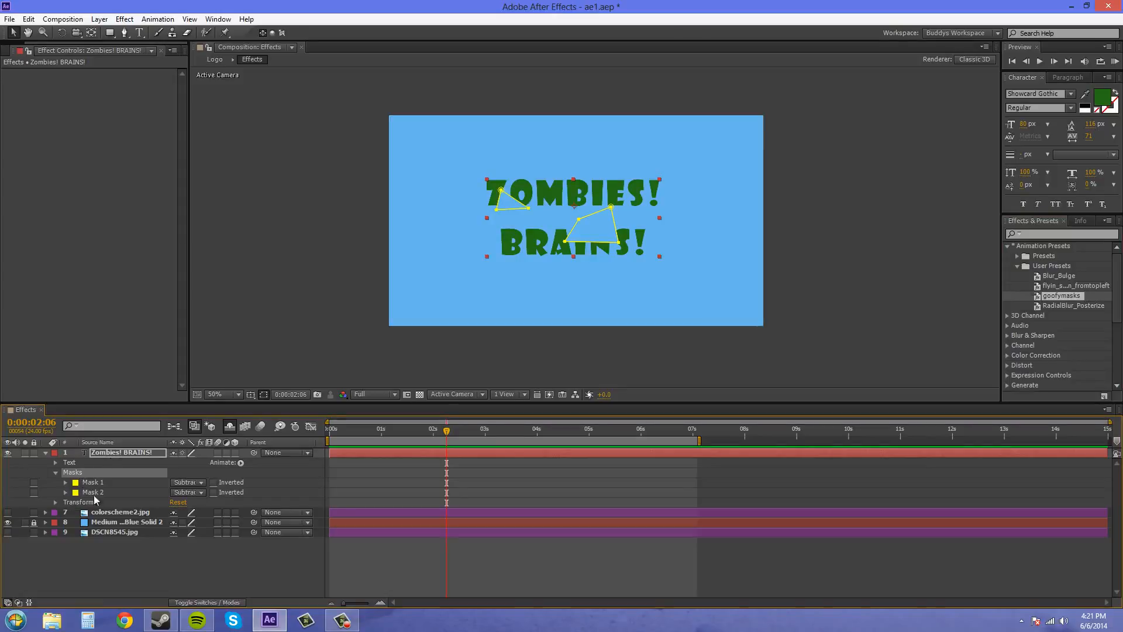
key(Delete)
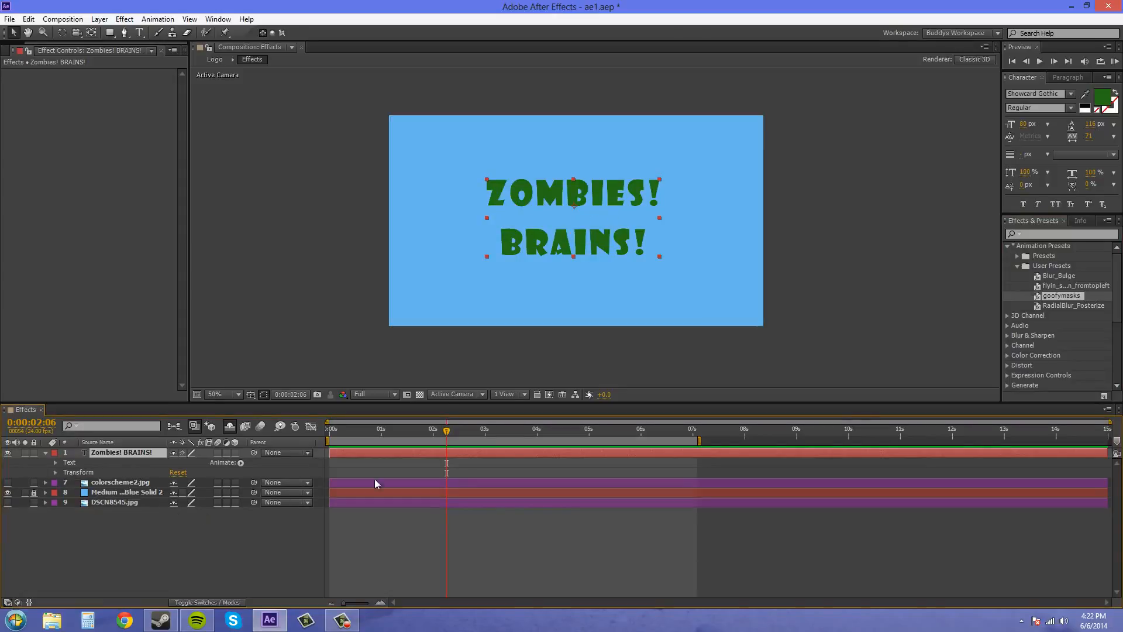